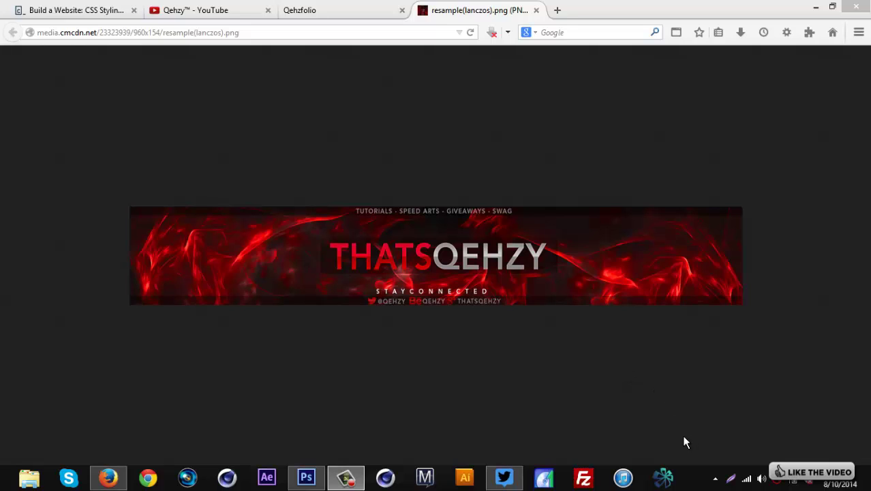
Step: Launch Chaotica and load the blue-teal swirl fractal 'Random params 0' at 736 × 680
{"action": "left_click", "coordinate": [670, 480]}
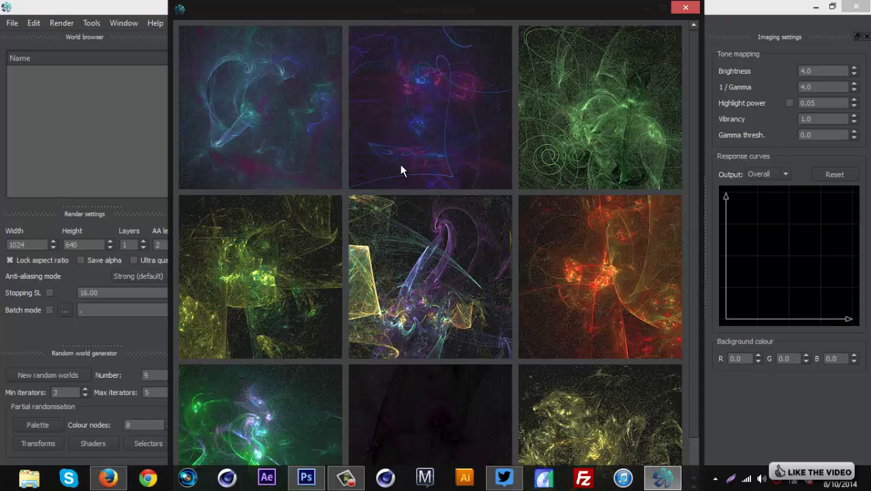
{"action": "left_click", "coordinate": [262, 87]}
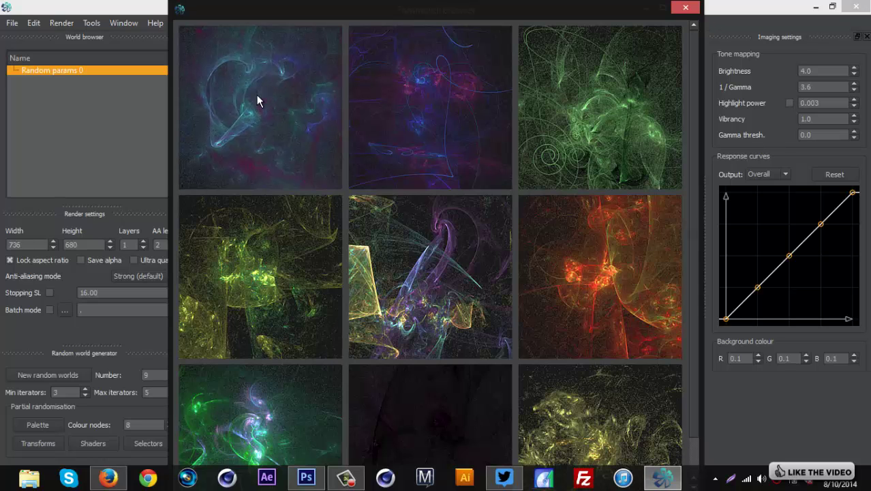
Step: Close the Parameter browser and bend the response curve into an S shape
{"action": "left_click", "coordinate": [685, 6]}
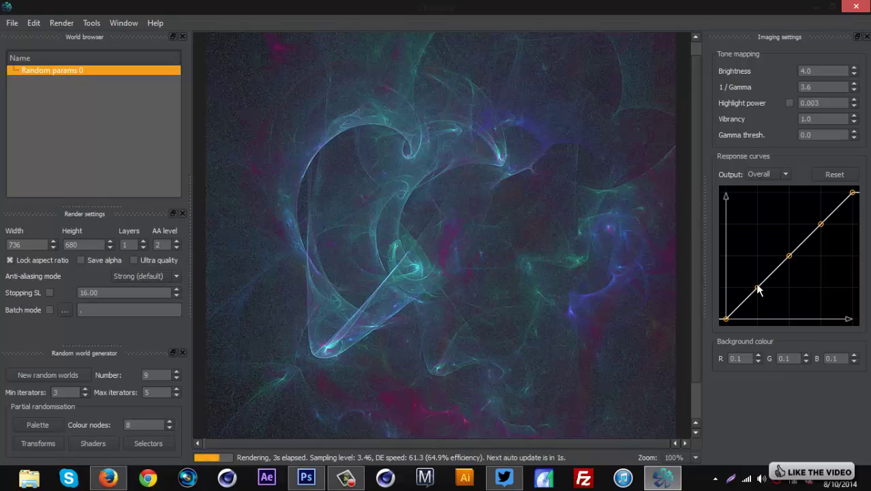
{"action": "left_click_drag", "start_coordinate": [758, 289], "coordinate": [762, 295]}
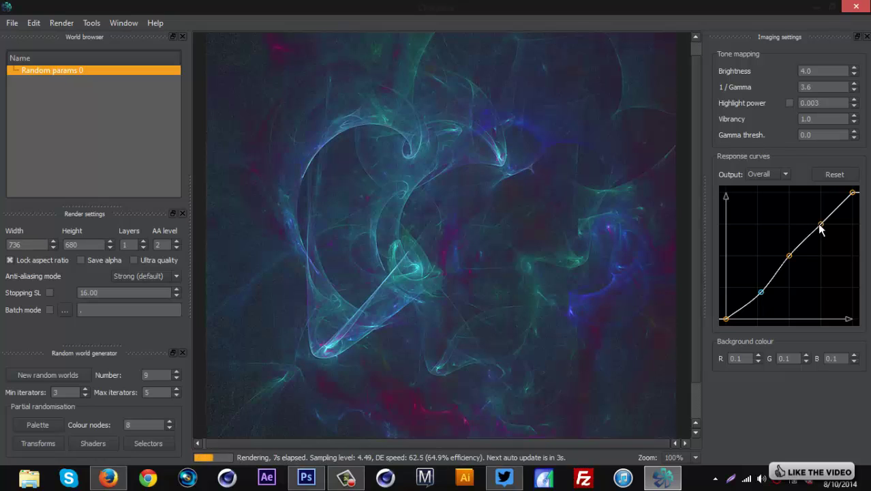
{"action": "left_click_drag", "start_coordinate": [820, 230], "coordinate": [818, 229]}
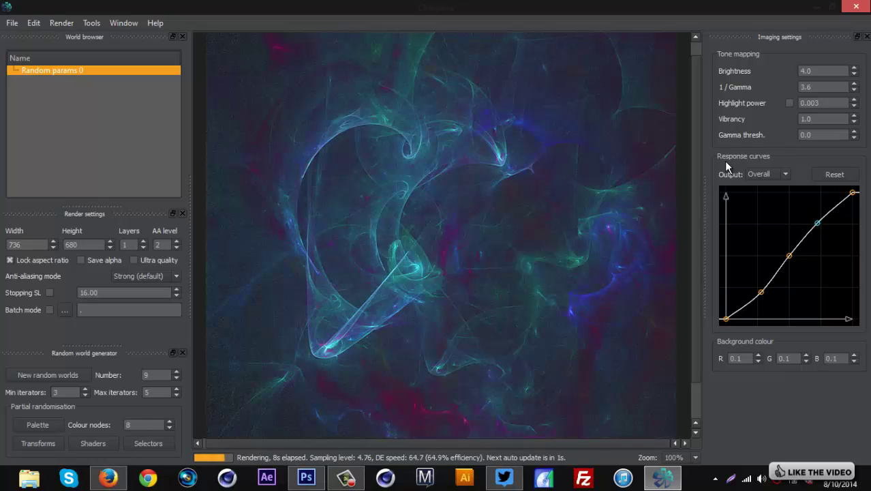
Step: Set brightness 2.0, 1/Gamma 3.3 and vibrancy 1.1, then pan the fractal view
{"action": "left_click", "coordinate": [854, 73]}
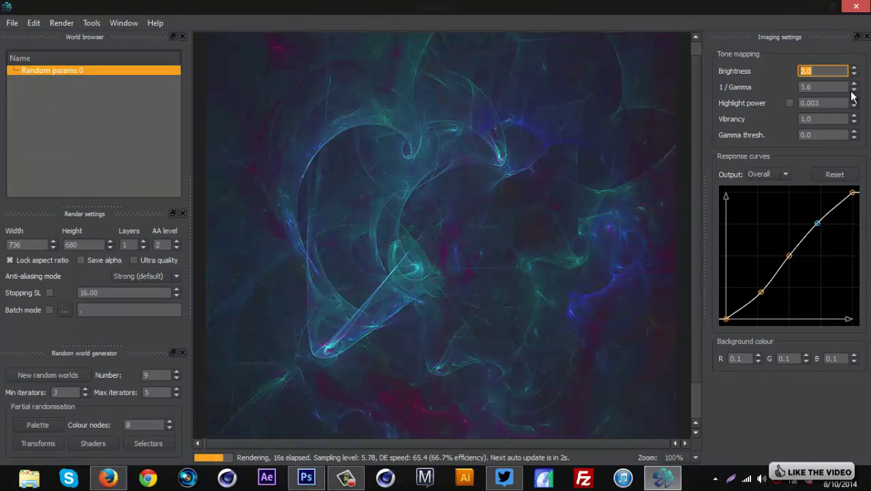
{"action": "left_click", "coordinate": [853, 90]}
{"action": "left_click", "coordinate": [854, 92]}
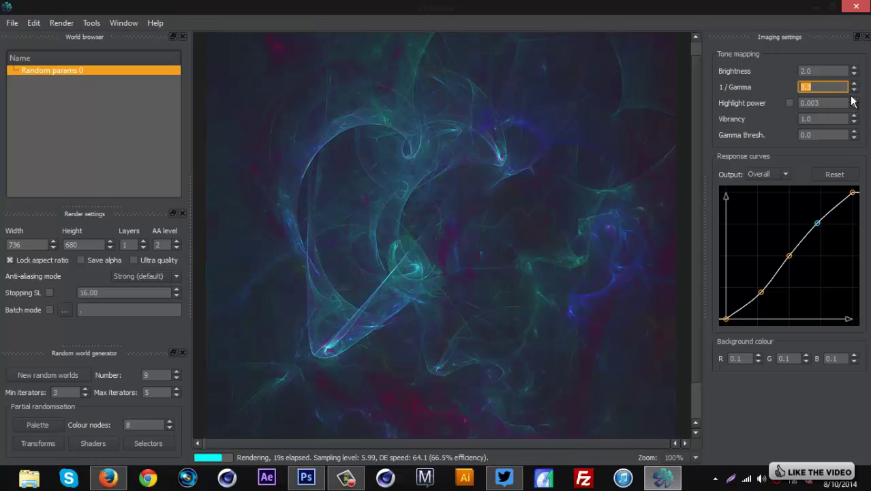
{"action": "left_click", "coordinate": [854, 101]}
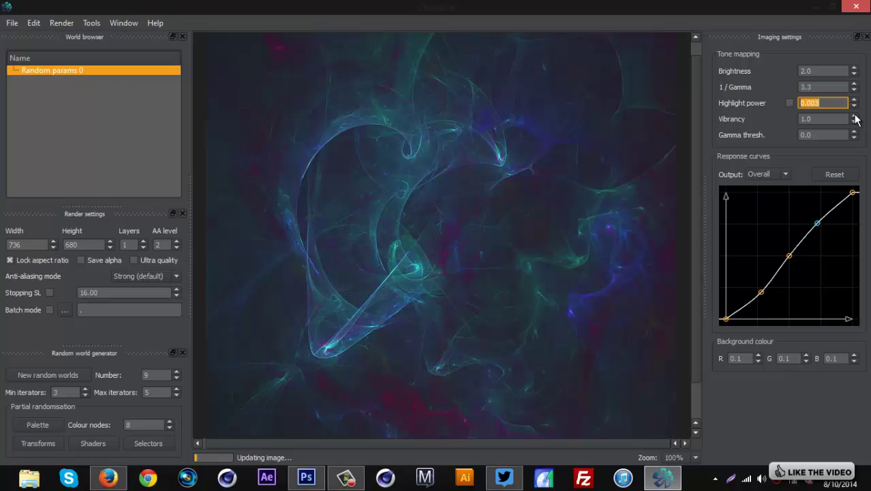
{"action": "left_click", "coordinate": [854, 117]}
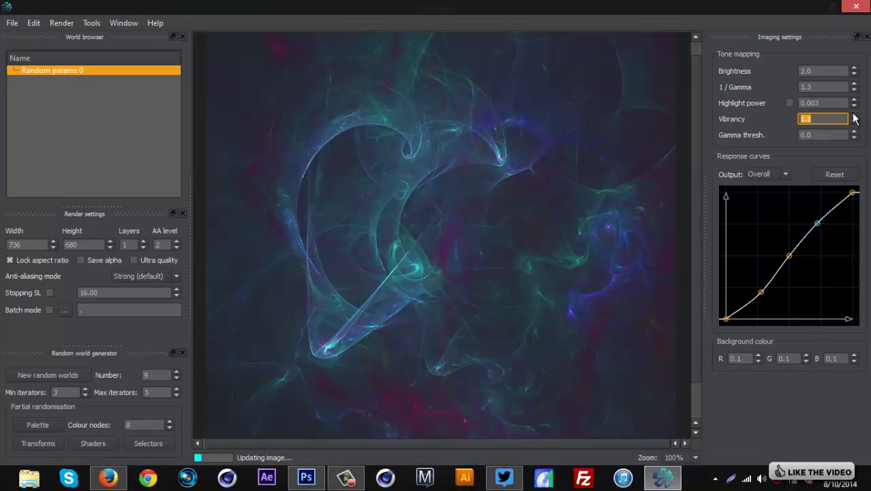
{"action": "left_click", "coordinate": [854, 117]}
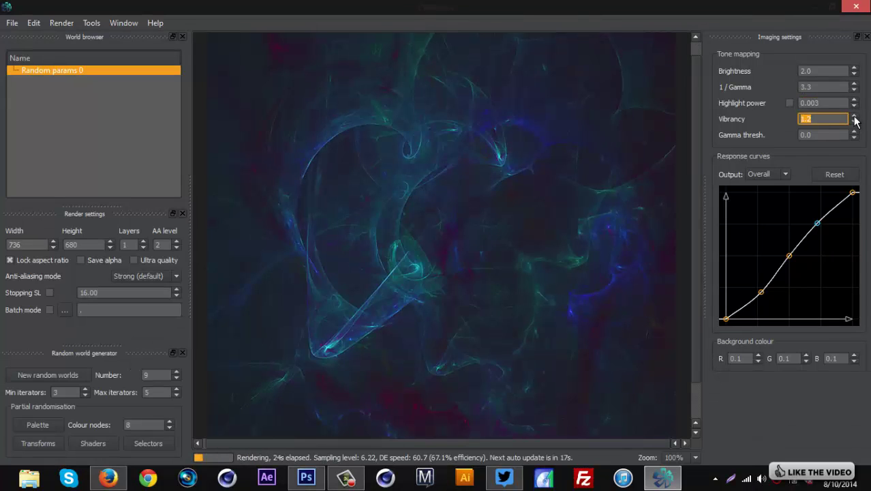
{"action": "left_click", "coordinate": [854, 122]}
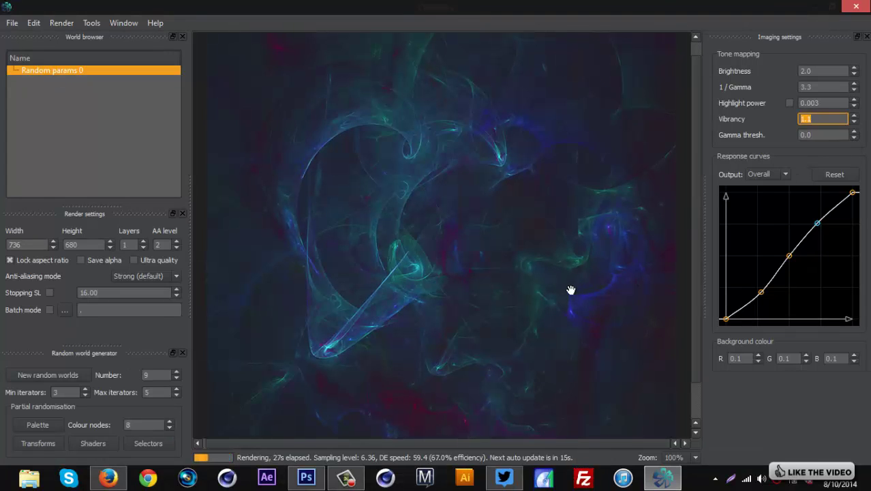
{"action": "left_click_drag", "start_coordinate": [372, 199], "coordinate": [499, 148]}
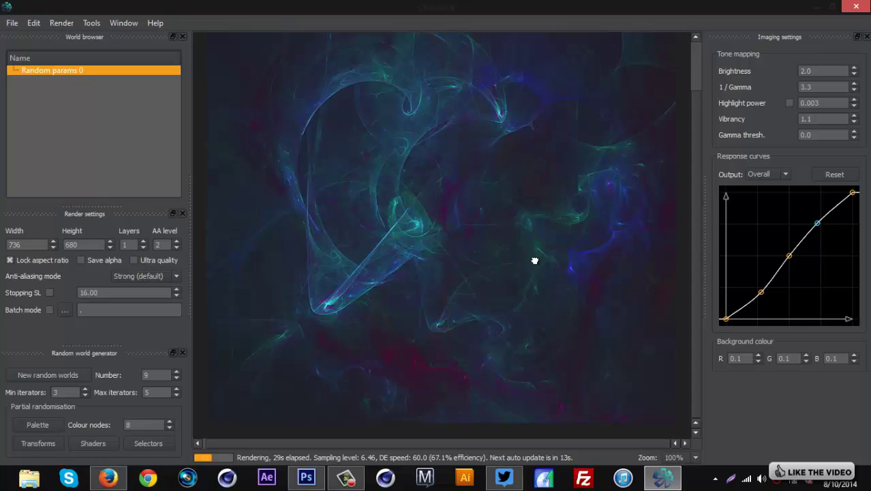
{"action": "left_click_drag", "start_coordinate": [535, 261], "coordinate": [441, 150]}
Step: Enable Ultra quality and raise the render width to 832, giving 832 × 768
{"action": "left_click", "coordinate": [134, 260]}
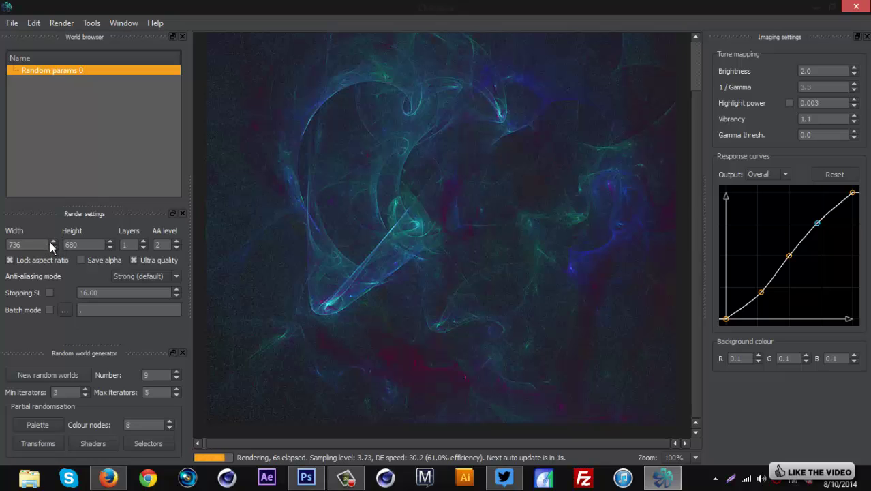
{"action": "left_click", "coordinate": [53, 242]}
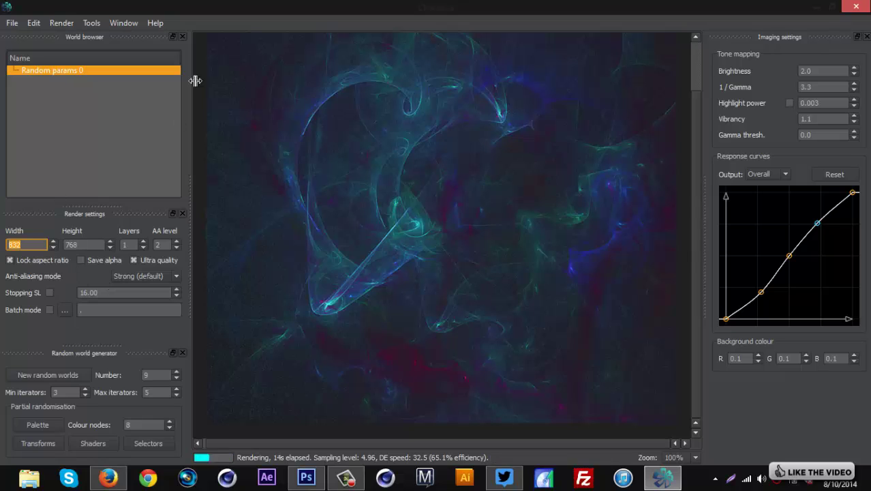
Step: Save the current render to the Desktop as PNG image '1'
{"action": "left_click", "coordinate": [10, 23]}
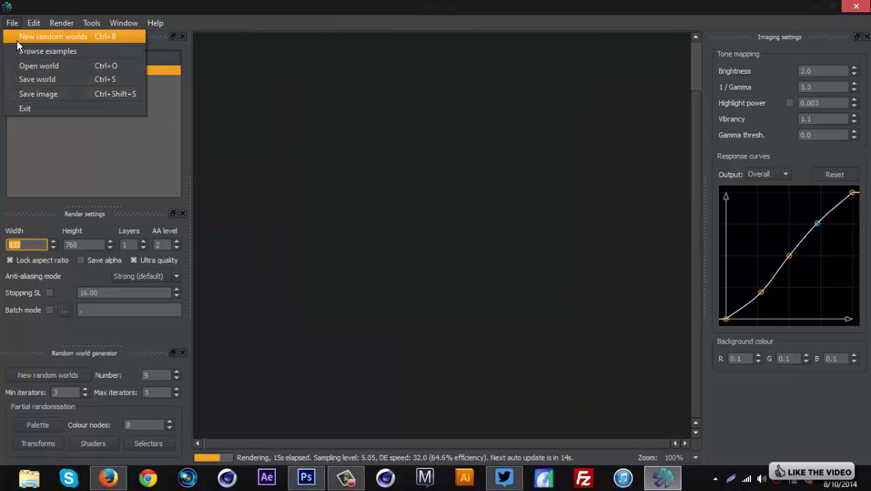
{"action": "left_click", "coordinate": [57, 91]}
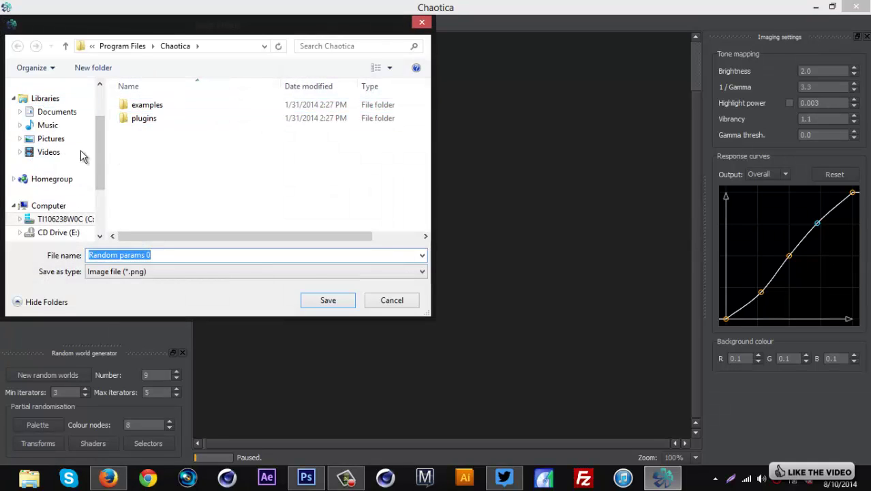
{"action": "left_click_drag", "start_coordinate": [103, 150], "coordinate": [101, 109]}
{"action": "left_click", "coordinate": [52, 131]}
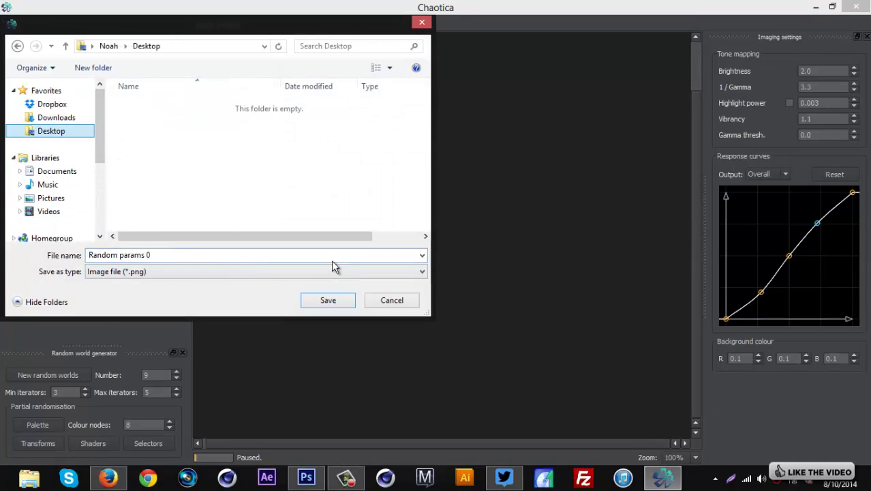
{"action": "left_click", "coordinate": [205, 257]}
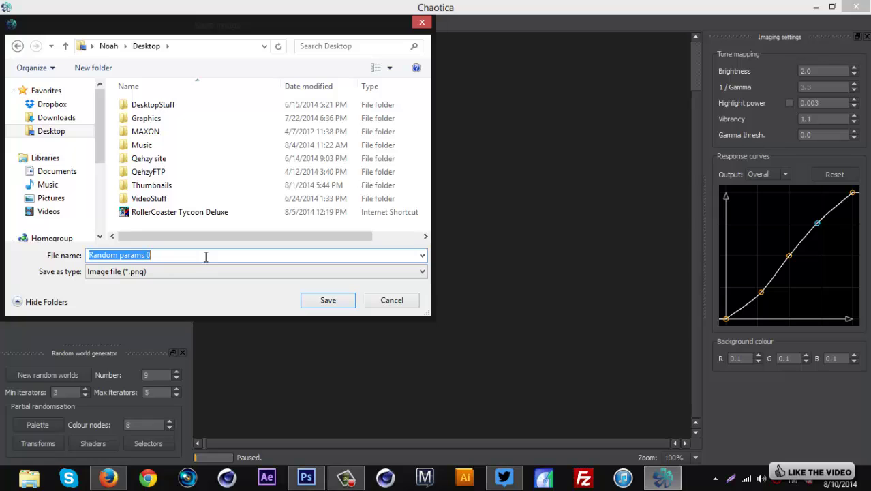
{"action": "type", "text": "1"}
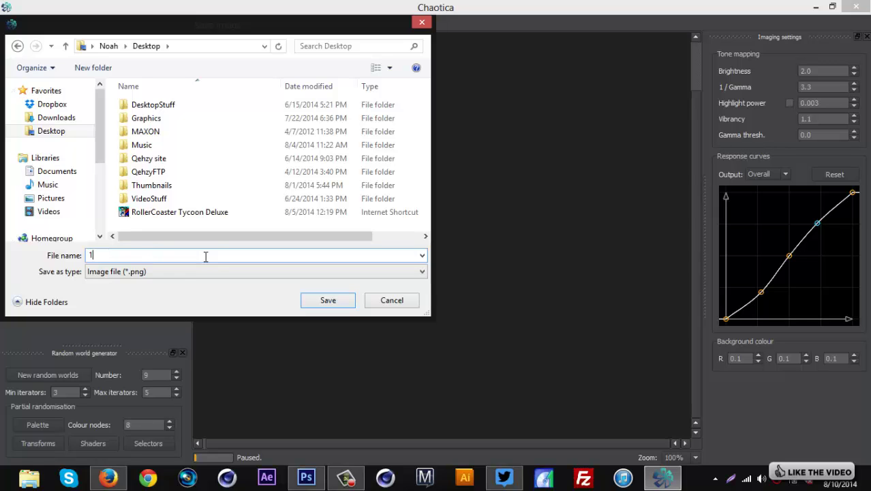
{"action": "left_click", "coordinate": [306, 302]}
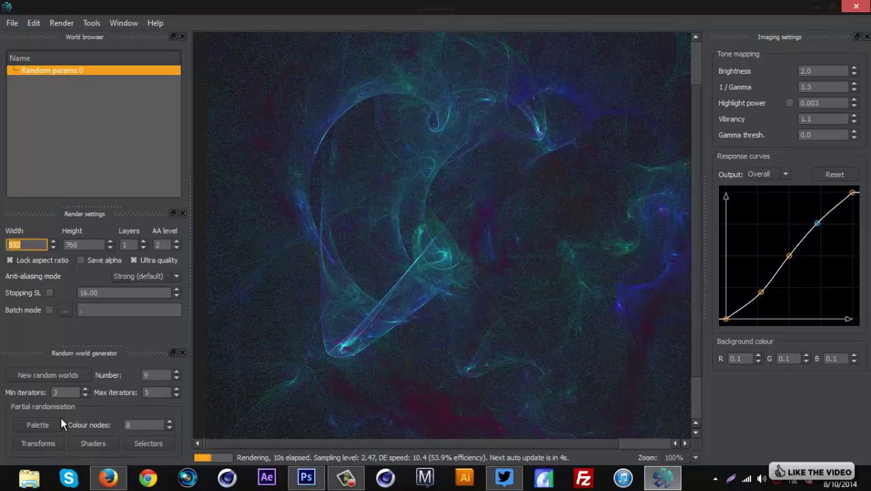
Step: Pick a transform variation of the fractal and save it to the Desktop as PNG '2'
{"action": "left_click", "coordinate": [39, 444]}
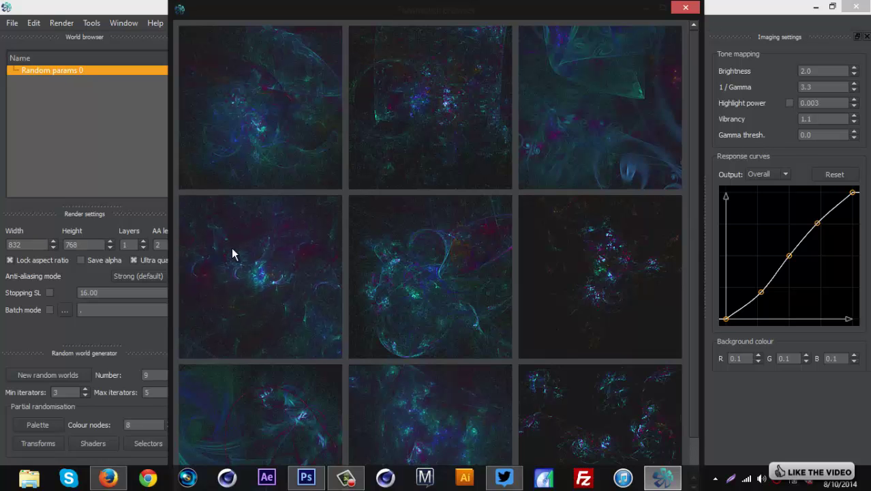
{"action": "left_click", "coordinate": [686, 7]}
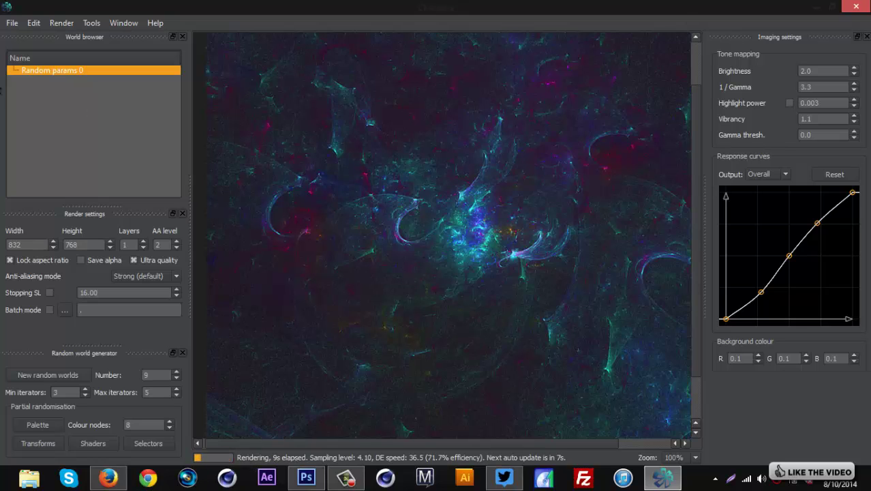
{"action": "left_click", "coordinate": [13, 23]}
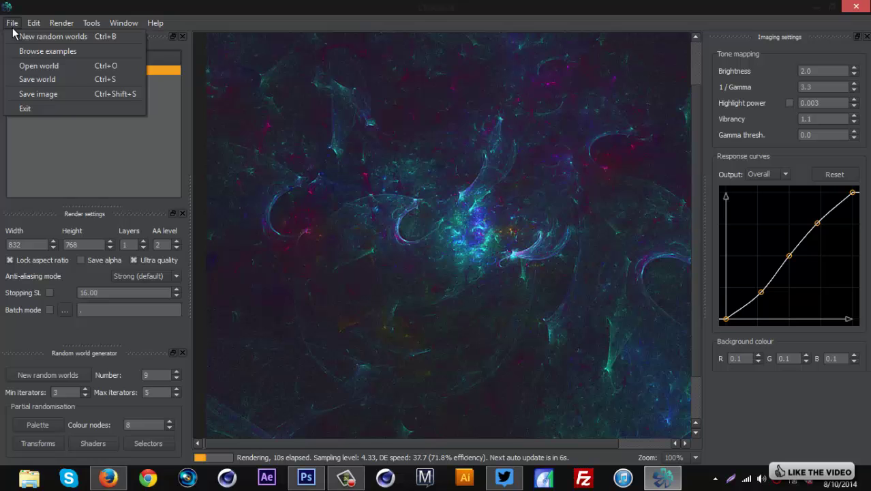
{"action": "left_click", "coordinate": [29, 93]}
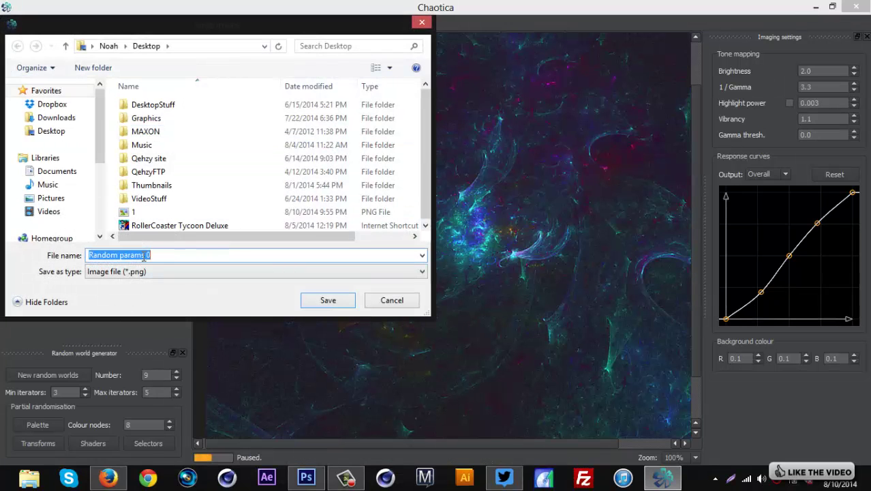
{"action": "type", "text": "2"}
{"action": "left_click", "coordinate": [338, 300]}
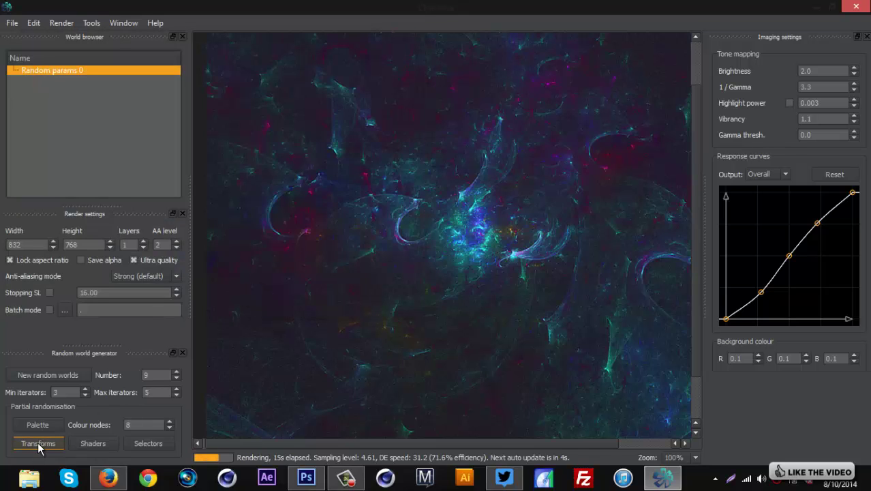
Step: Generate new random worlds and choose a blue, green and magenta filament fractal
{"action": "left_click", "coordinate": [37, 443]}
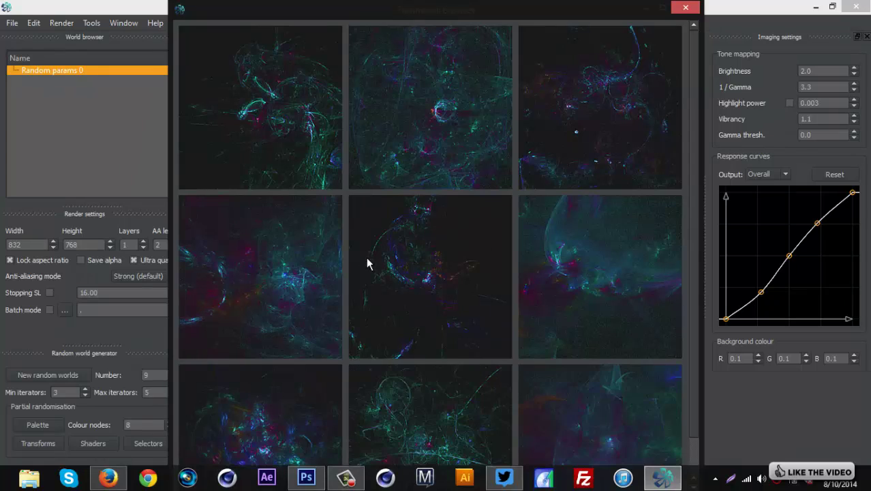
{"action": "scroll", "coordinate": [361, 228], "scroll_direction": "down", "scroll_amount": 1}
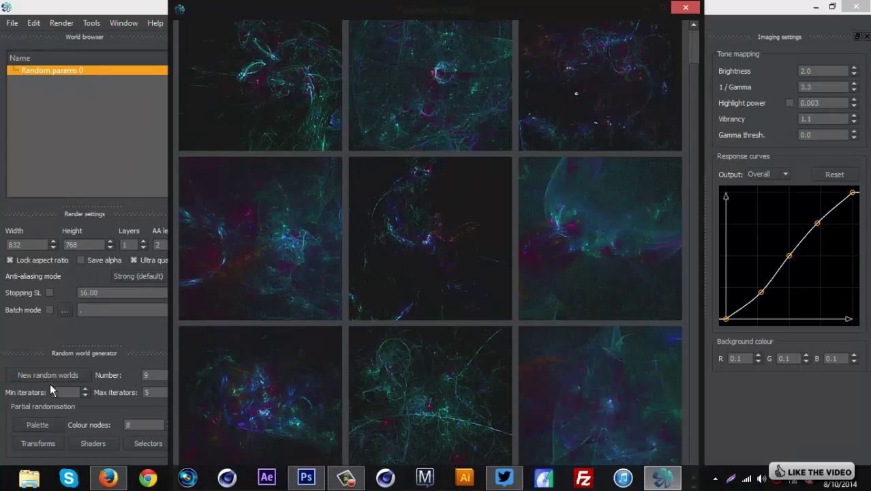
{"action": "left_click", "coordinate": [36, 374]}
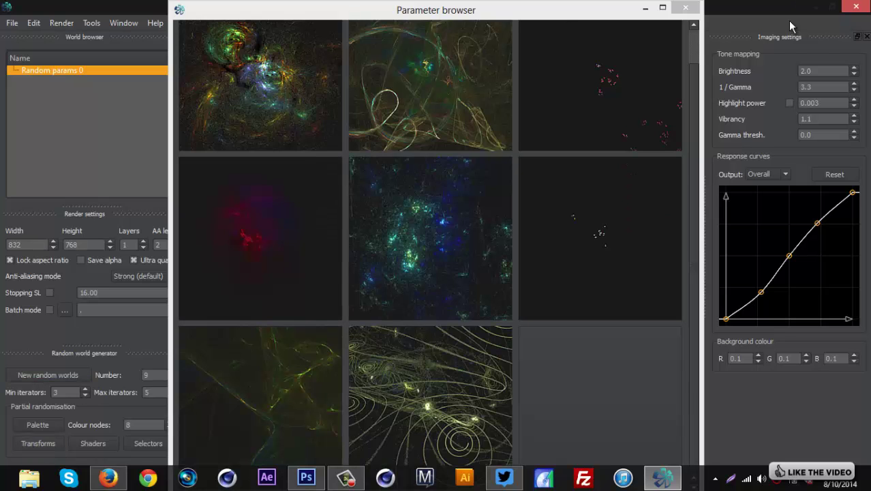
{"action": "left_click", "coordinate": [686, 7]}
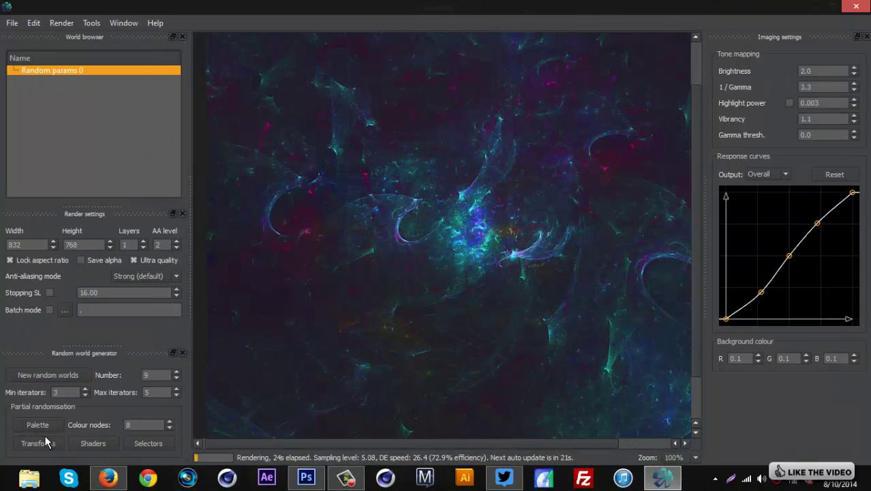
{"action": "left_click", "coordinate": [38, 443]}
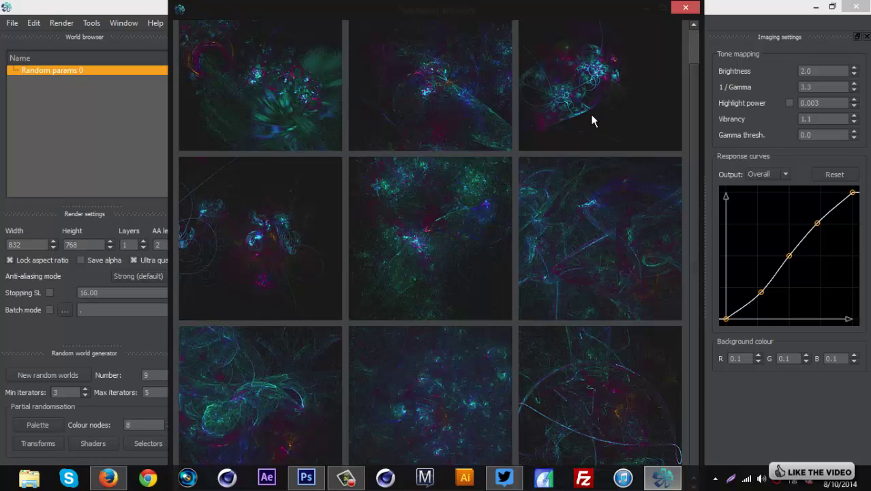
{"action": "left_click", "coordinate": [686, 8]}
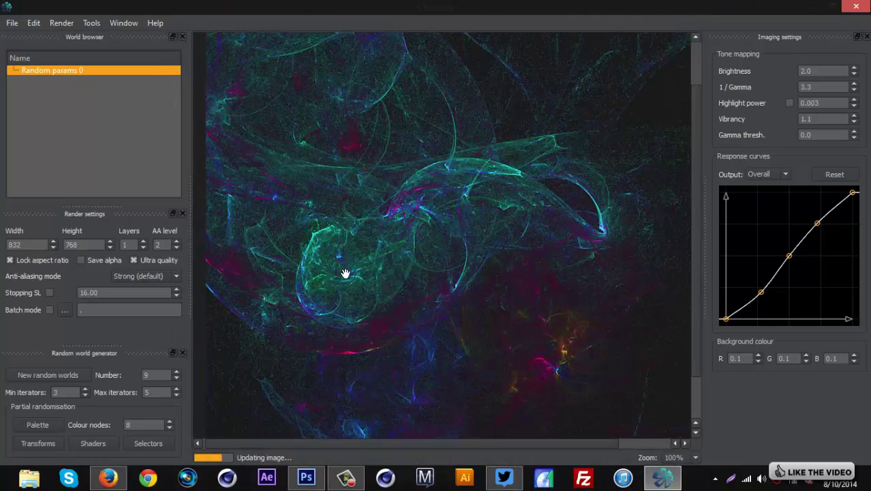
Step: Save the new fractal render to the Desktop as PNG image '3'
{"action": "left_click", "coordinate": [14, 23]}
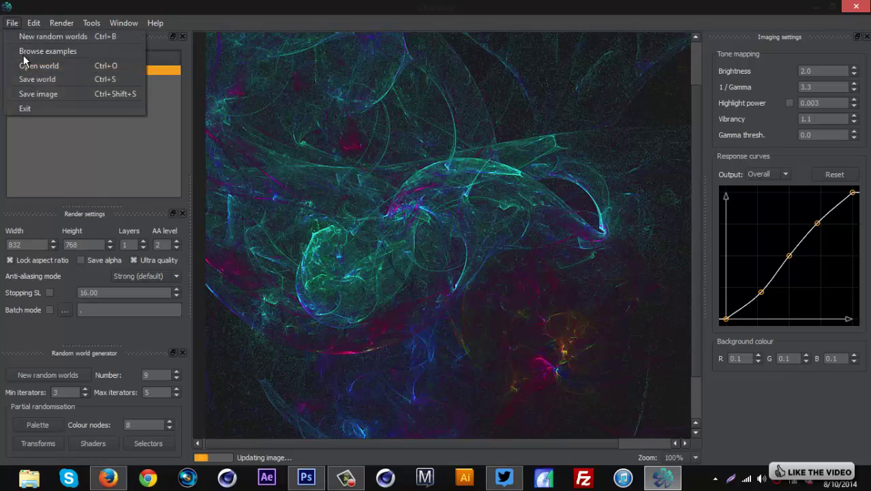
{"action": "left_click", "coordinate": [36, 92]}
{"action": "type", "text": "3"}
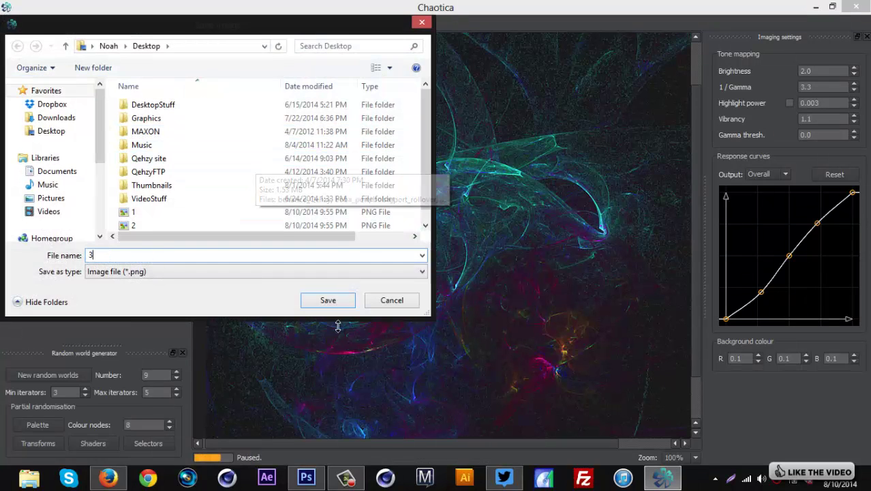
{"action": "left_click", "coordinate": [324, 303]}
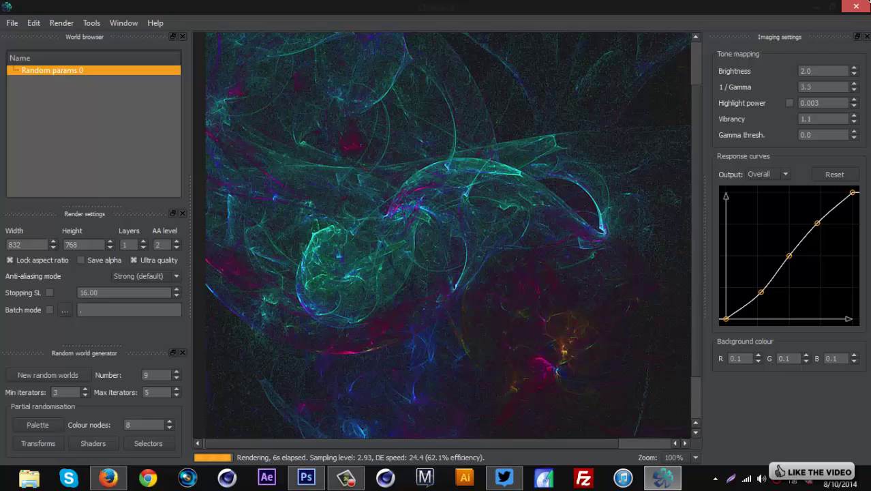
Step: Minimize Chaotica, maximize Photoshop's YouTube template, and browse to the Desktop in File Explorer
{"action": "left_click", "coordinate": [817, 7]}
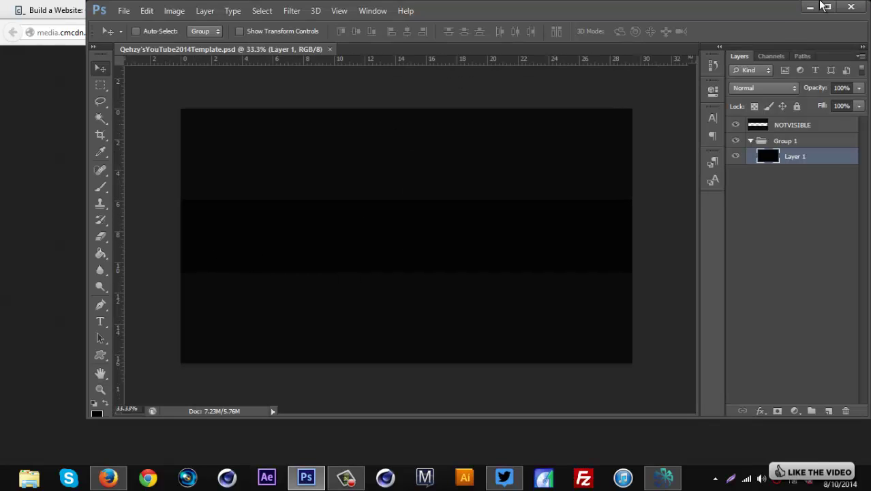
{"action": "left_click", "coordinate": [825, 6]}
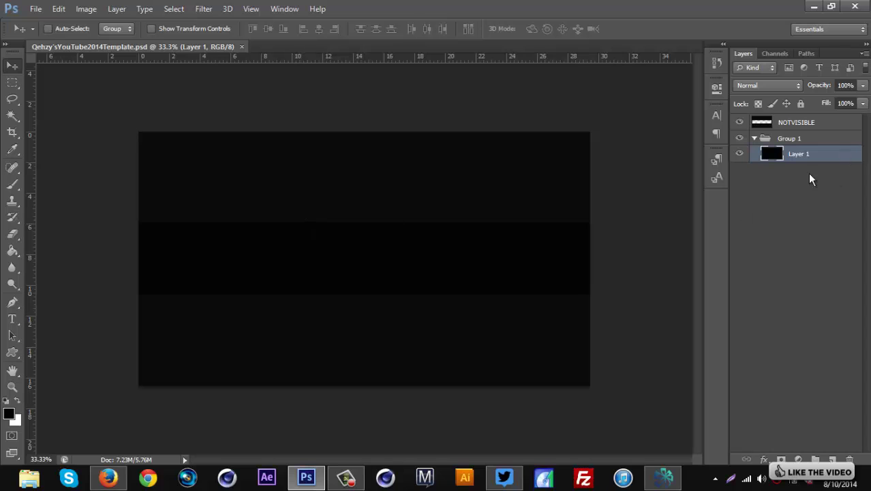
{"action": "left_click", "coordinate": [28, 479]}
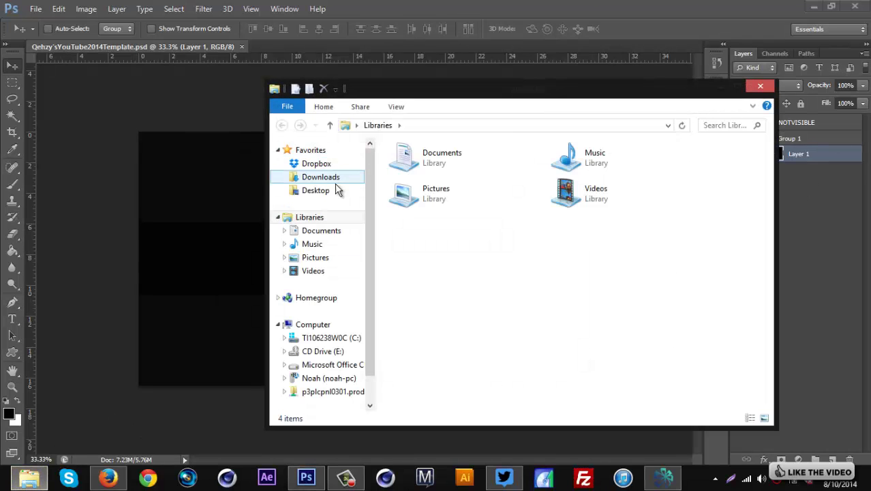
{"action": "left_click", "coordinate": [341, 192]}
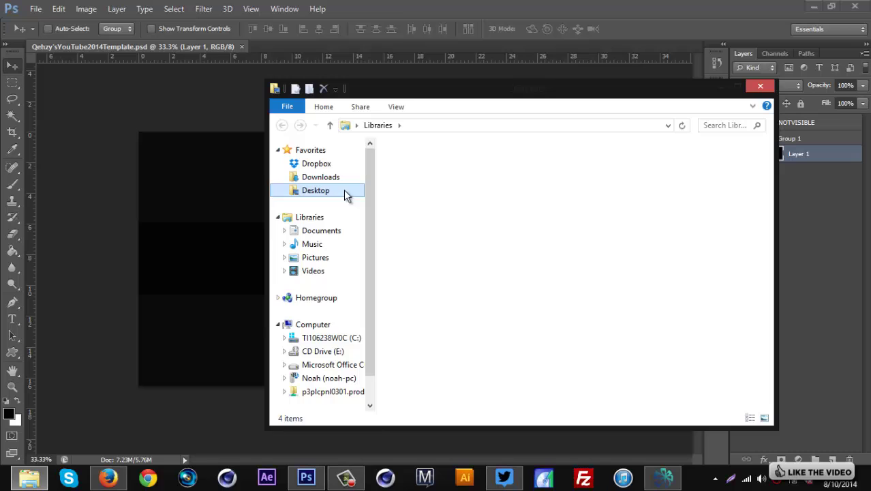
Step: Place fractal images 1, 2 and 3 from the Desktop onto the banner canvas
{"action": "left_click", "coordinate": [409, 215]}
{"action": "left_click", "coordinate": [496, 213], "text": "shift"}
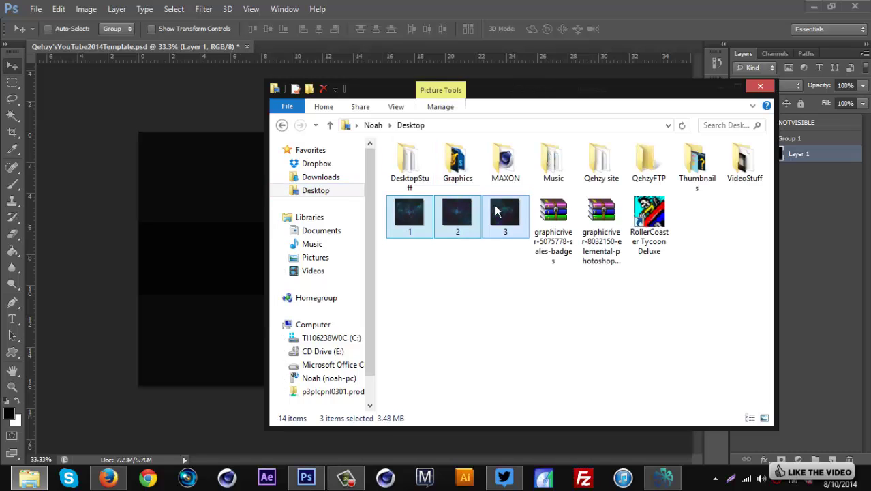
{"action": "left_click_drag", "start_coordinate": [405, 217], "coordinate": [596, 222]}
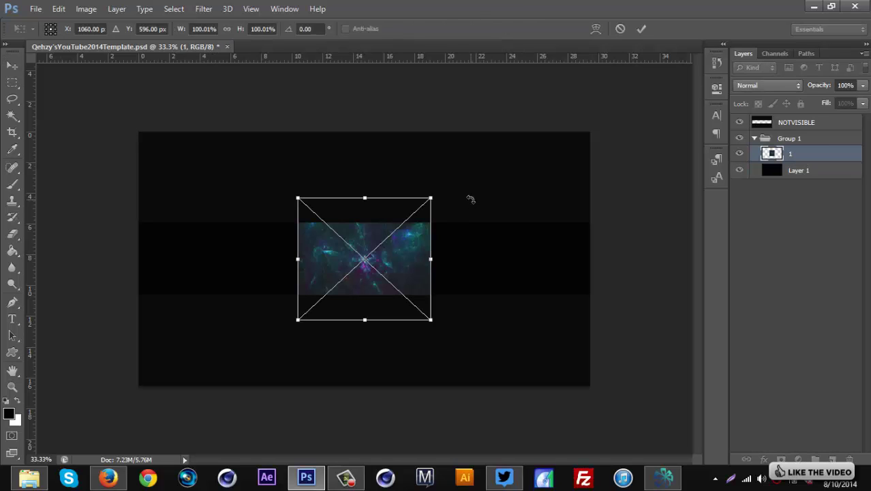
{"action": "key", "text": "Return"}
{"action": "key", "text": "Return"}
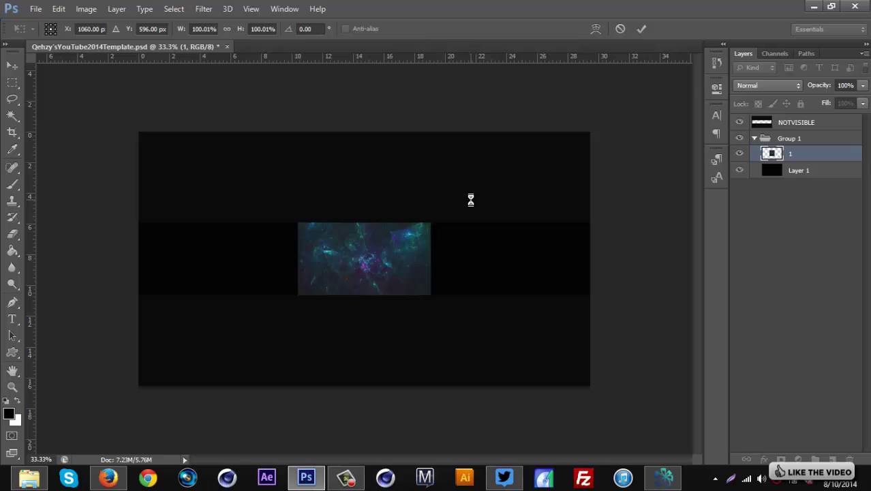
{"action": "key", "text": "Return"}
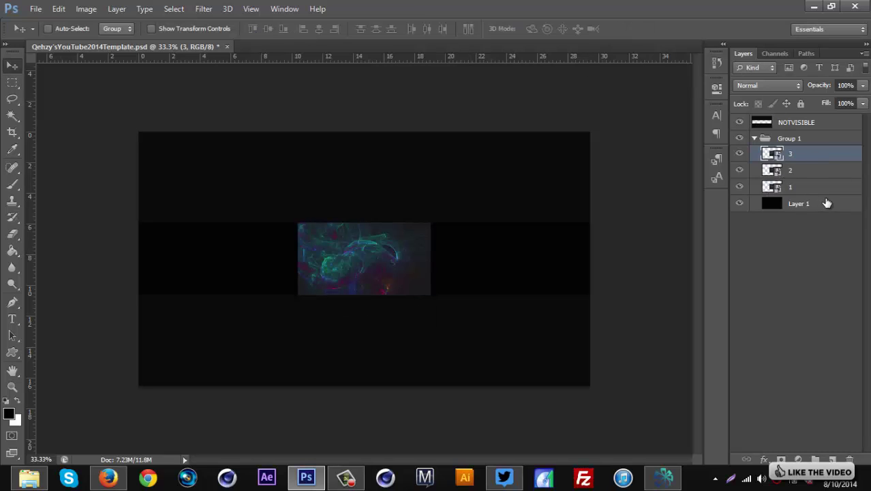
Step: Rasterize the three placed fractal layers 1, 2 and 3
{"action": "left_click", "coordinate": [811, 190], "text": "shift"}
{"action": "right_click", "coordinate": [807, 184]}
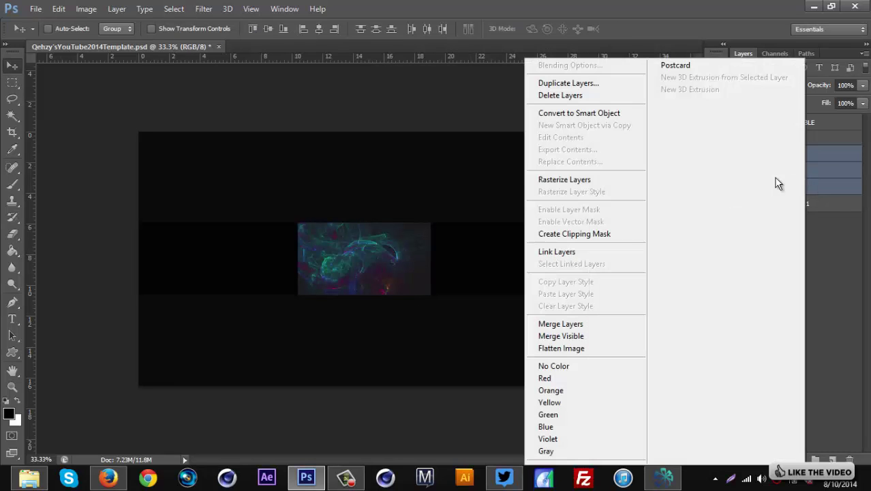
{"action": "left_click", "coordinate": [615, 179]}
{"action": "left_click", "coordinate": [805, 194]}
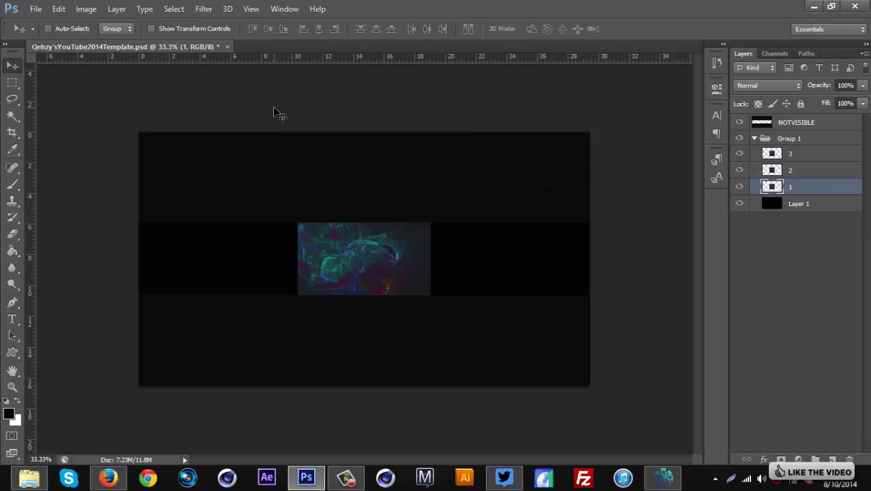
Step: Arrange fractal images 1, 2 and 3 side by side along the middle strip
{"action": "key", "text": "shift+Left"}
{"action": "key", "text": "shift+Left"}
{"action": "key", "text": "shift+Left"}
{"action": "left_click_drag", "start_coordinate": [349, 255], "coordinate": [225, 253]}
{"action": "left_click", "coordinate": [803, 155]}
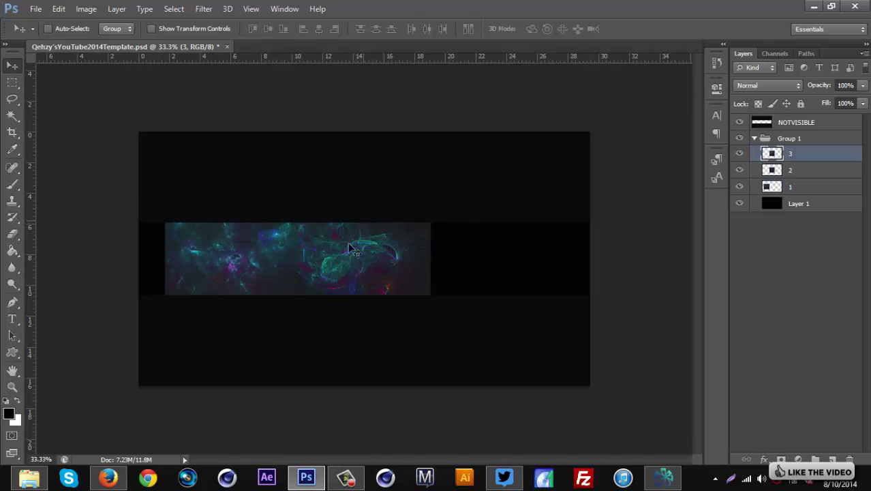
{"action": "left_click_drag", "start_coordinate": [302, 278], "coordinate": [432, 271]}
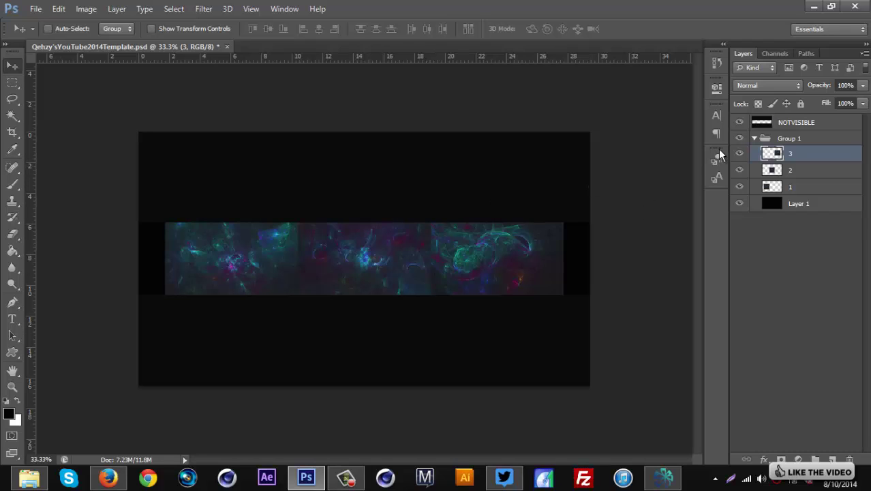
{"action": "left_click", "coordinate": [818, 174]}
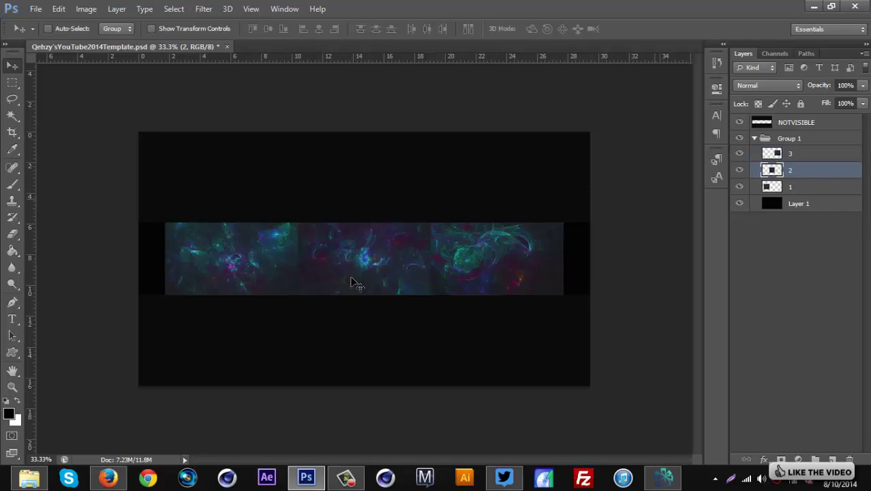
{"action": "left_click_drag", "start_coordinate": [347, 270], "coordinate": [314, 265]}
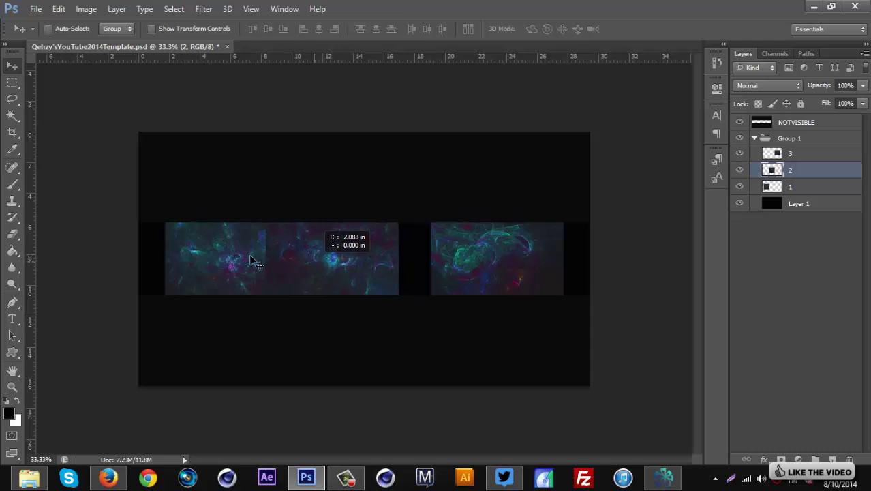
Step: Blend the seams with a 178 px soft eraser and shift image 3 left
{"action": "left_click", "coordinate": [12, 234]}
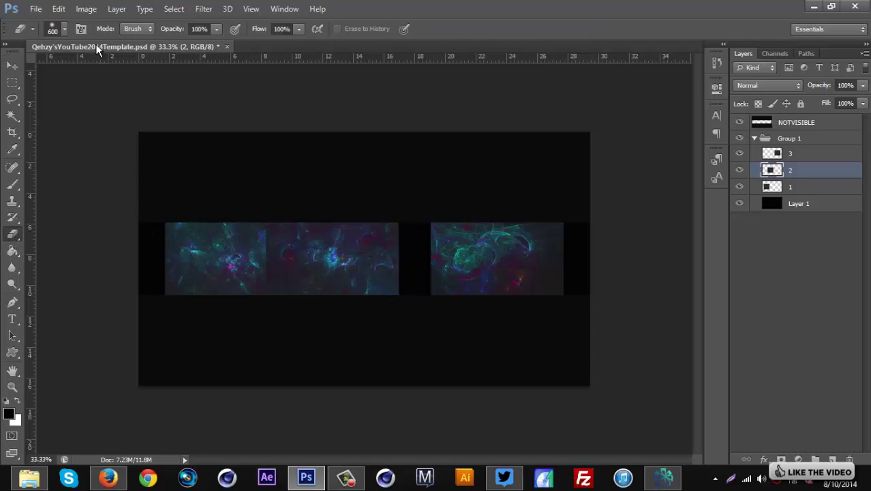
{"action": "left_click", "coordinate": [65, 31]}
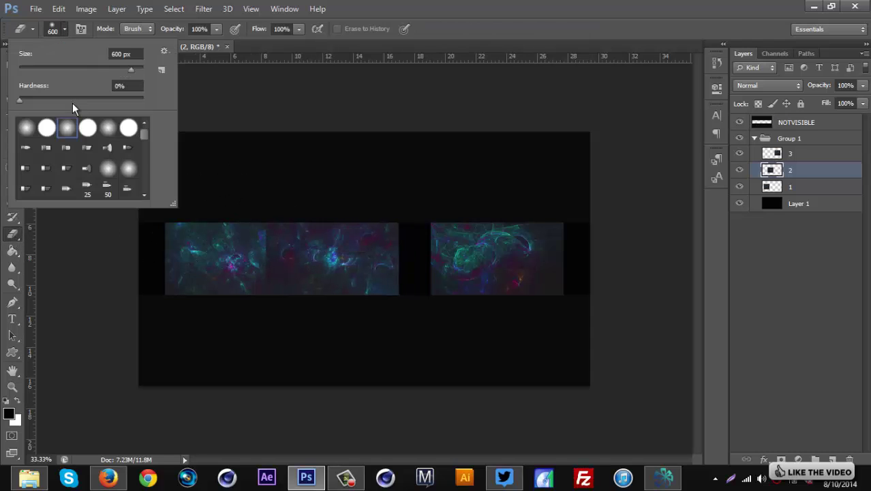
{"action": "left_click", "coordinate": [107, 63]}
{"action": "key", "text": "Return"}
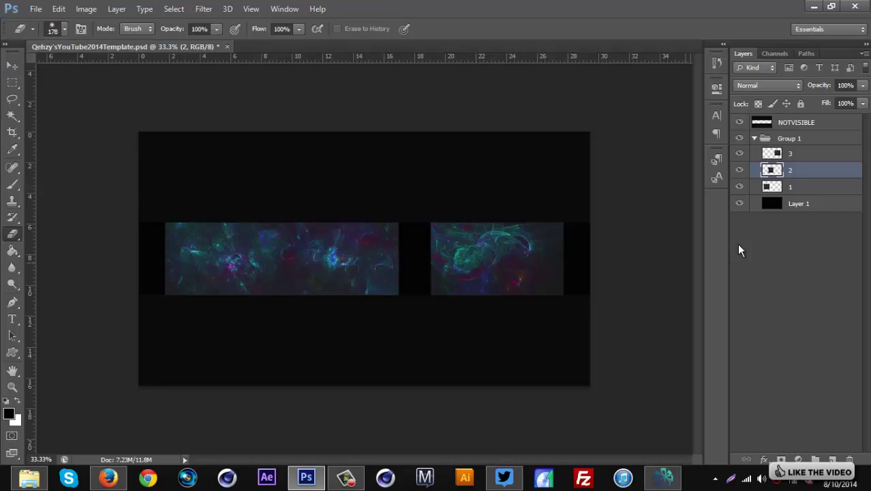
{"action": "left_click", "coordinate": [804, 156]}
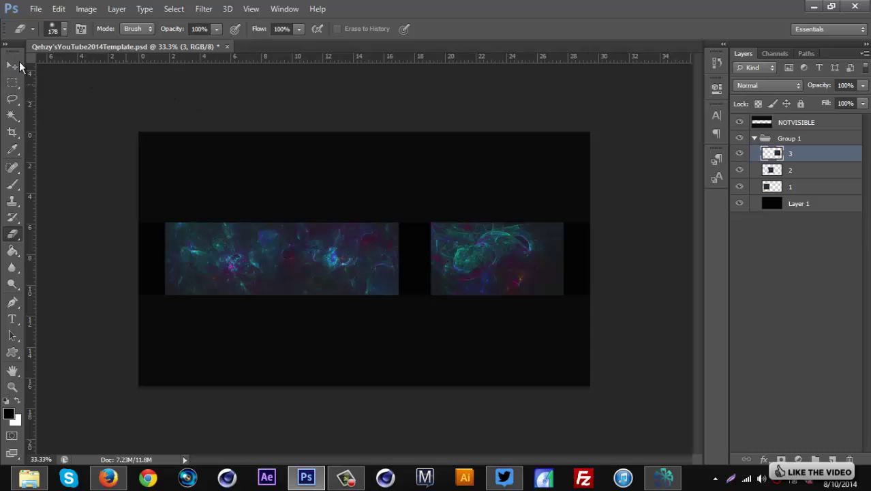
{"action": "left_click", "coordinate": [13, 65]}
{"action": "left_click_drag", "start_coordinate": [489, 262], "coordinate": [436, 262]}
{"action": "left_click", "coordinate": [13, 234]}
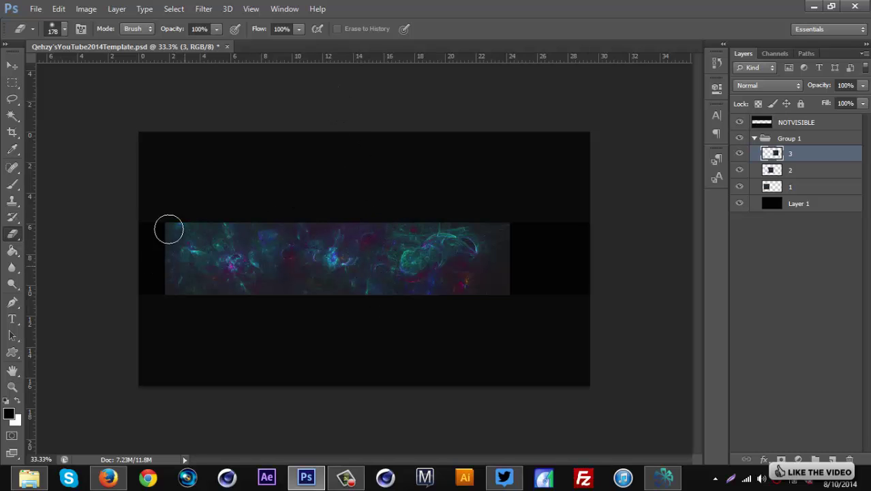
{"action": "left_click", "coordinate": [13, 65]}
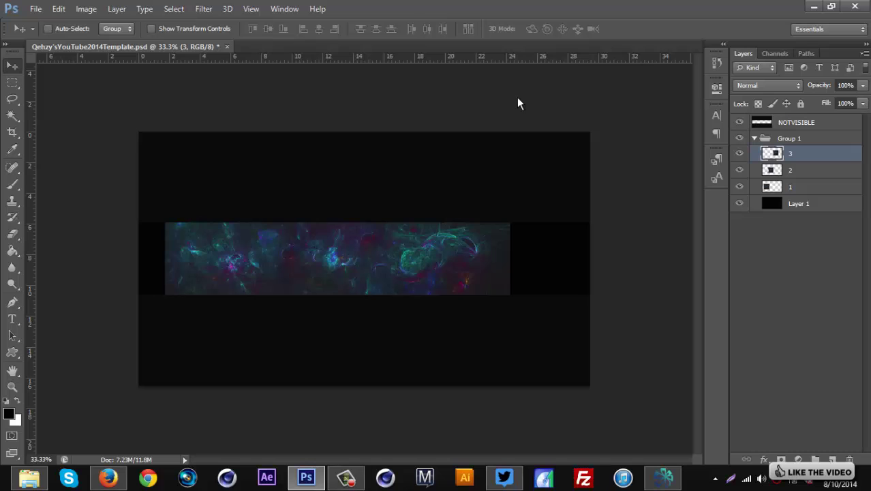
Step: Merge the three fractal layers into one strip and adjust its horizontal position
{"action": "left_click", "coordinate": [818, 187], "text": "shift"}
{"action": "right_click", "coordinate": [812, 188]}
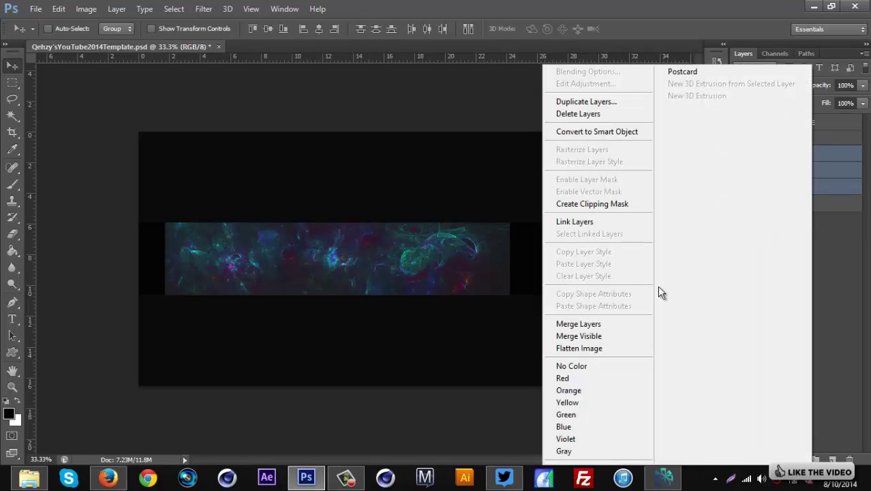
{"action": "left_click", "coordinate": [610, 324]}
{"action": "mouse_move", "coordinate": [413, 267]}
{"action": "left_mouse_down"}
{"action": "mouse_move", "coordinate": [381, 262]}
{"action": "mouse_move", "coordinate": [448, 262]}
{"action": "mouse_move", "coordinate": [401, 267]}
{"action": "left_mouse_up"}
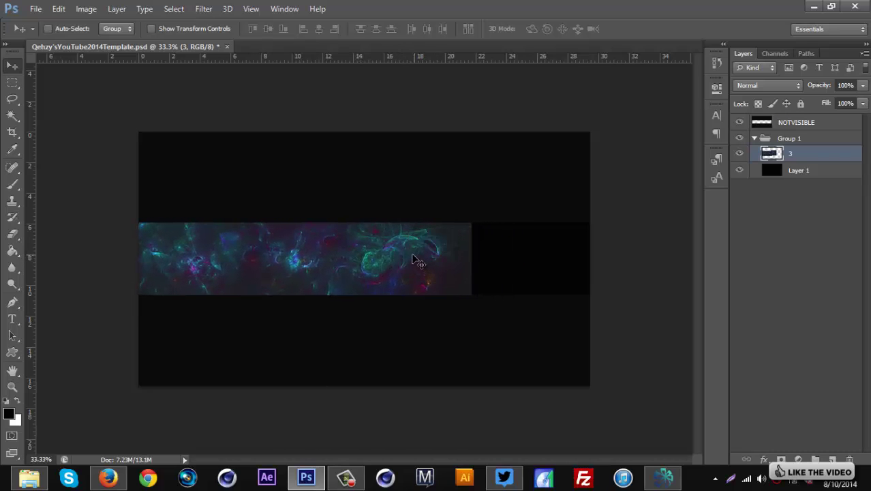
Step: Duplicate the strip, flip the copy horizontally and vertically, and move it to the right side
{"action": "key", "text": "ctrl+j"}
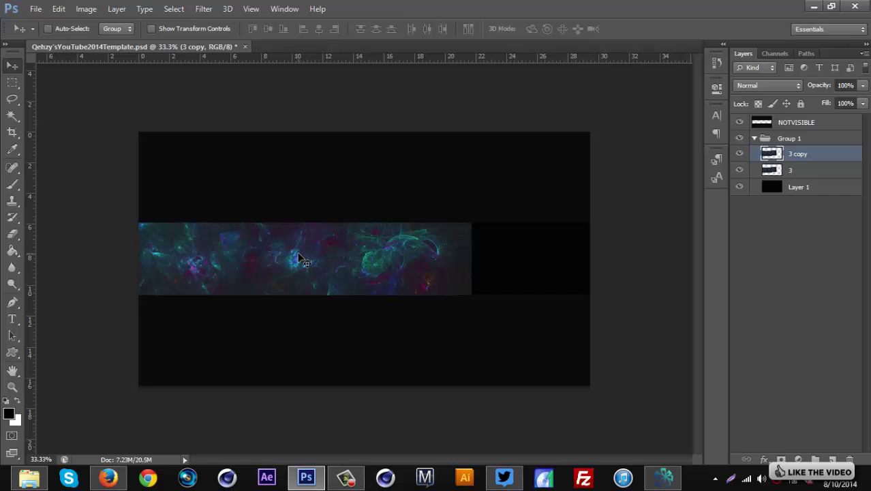
{"action": "key", "text": "ctrl+t"}
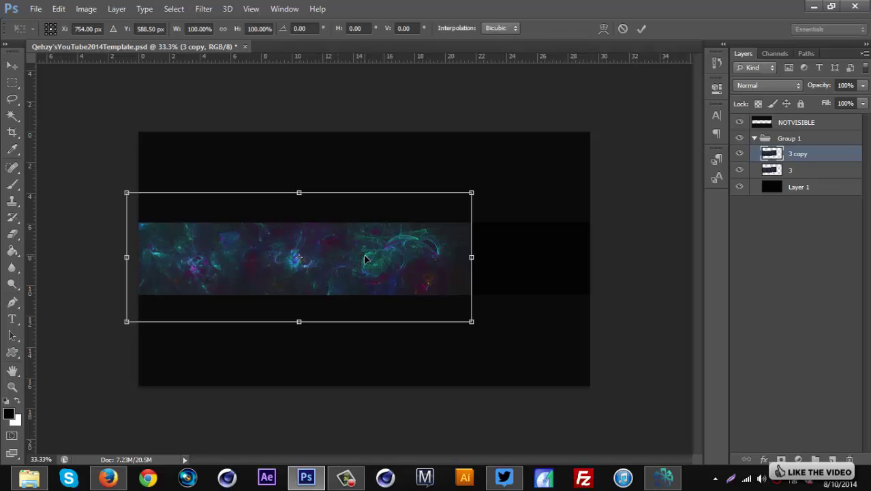
{"action": "right_click", "coordinate": [365, 261]}
{"action": "left_click", "coordinate": [417, 233]}
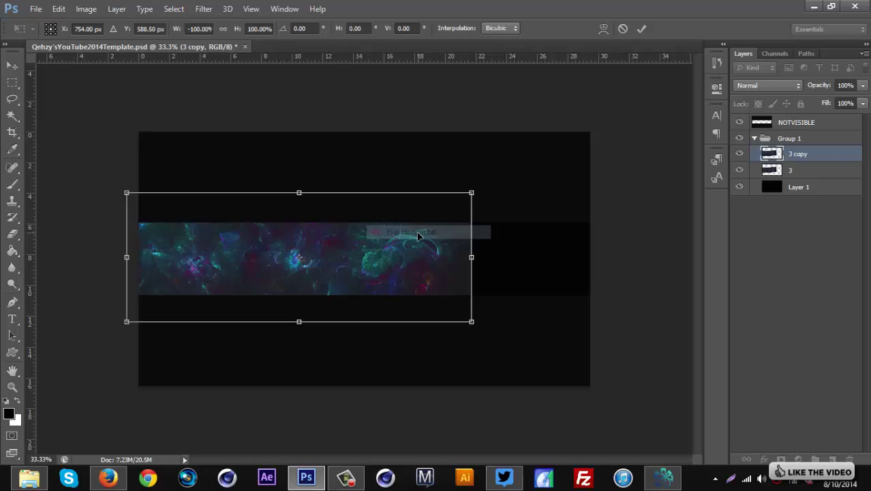
{"action": "right_click", "coordinate": [405, 266]}
{"action": "left_click", "coordinate": [432, 251]}
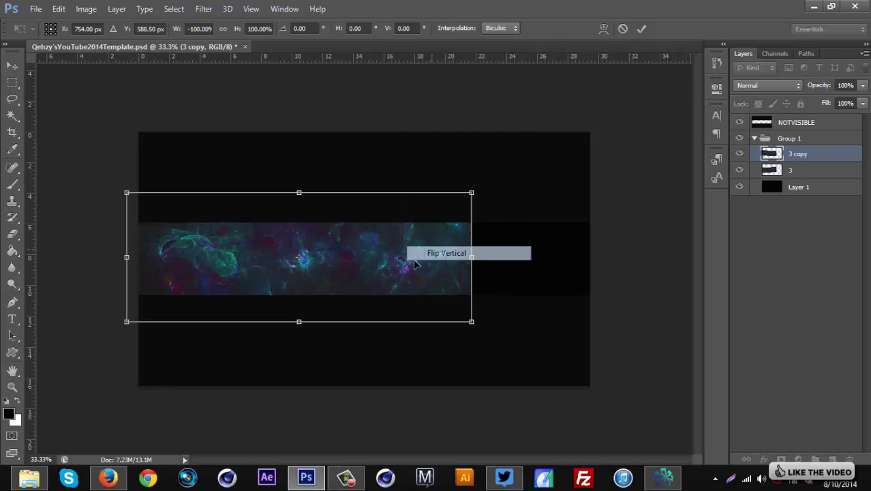
{"action": "left_click_drag", "start_coordinate": [210, 282], "coordinate": [397, 288]}
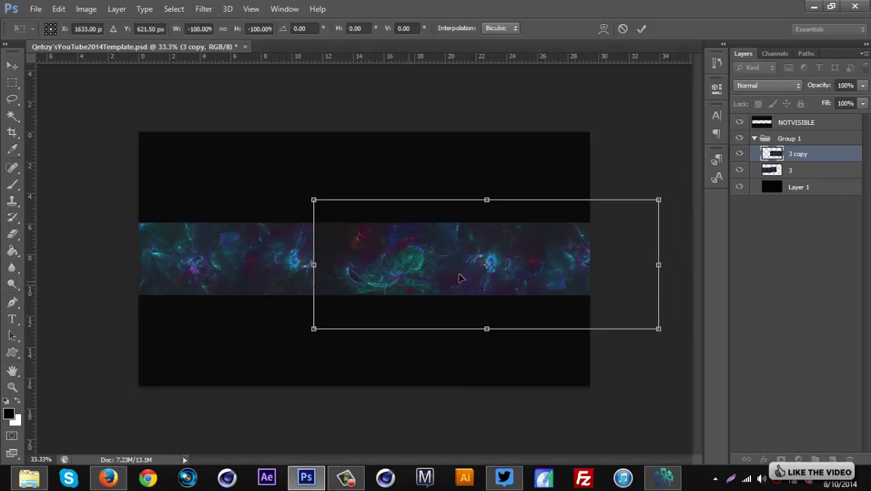
Step: Apply the flipped copy's placement and erase the seam between the two fractal halves
{"action": "key", "text": "Return"}
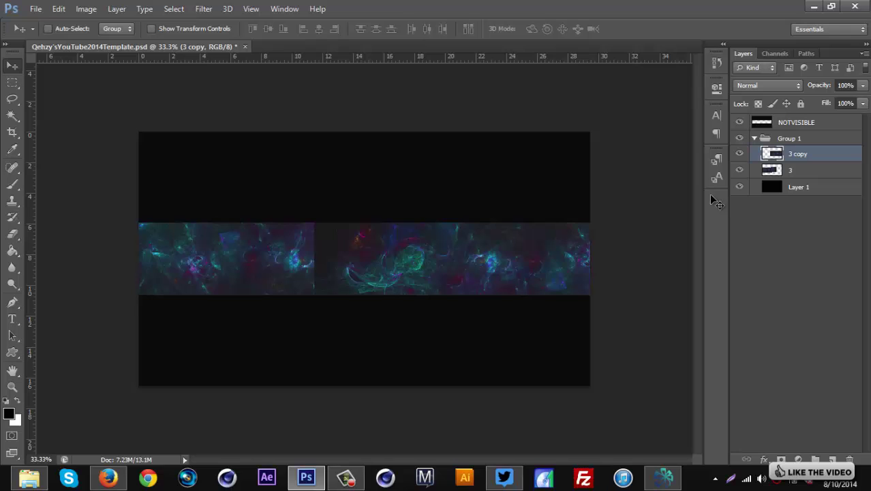
{"action": "left_click", "coordinate": [12, 184]}
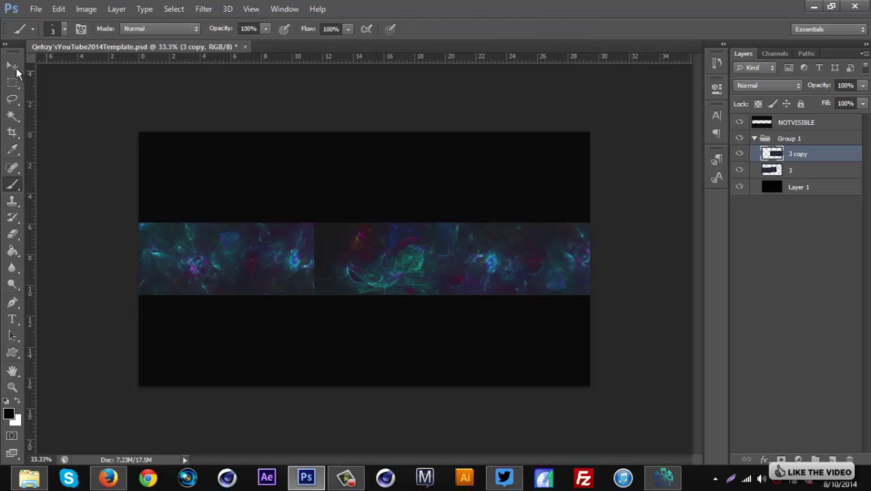
{"action": "left_click", "coordinate": [12, 234]}
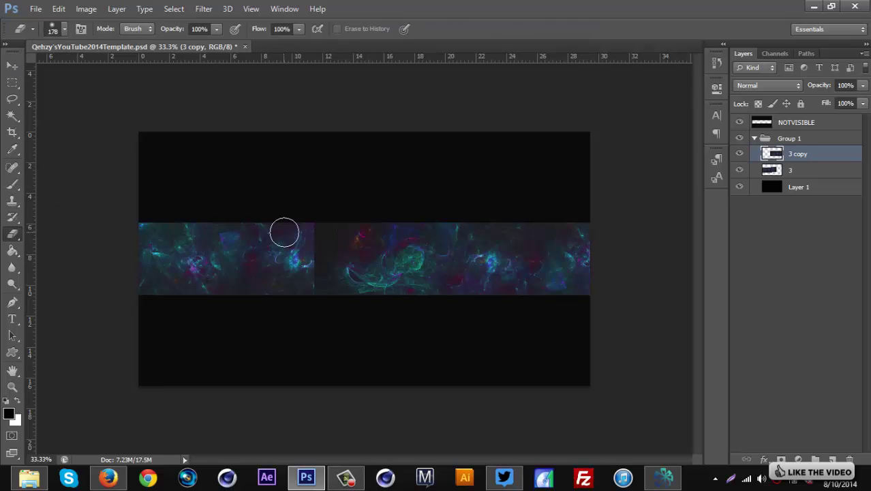
{"action": "mouse_move", "coordinate": [317, 227]}
{"action": "left_mouse_down"}
{"action": "mouse_move", "coordinate": [311, 259]}
{"action": "mouse_move", "coordinate": [325, 221]}
{"action": "mouse_move", "coordinate": [345, 219]}
{"action": "left_mouse_up"}
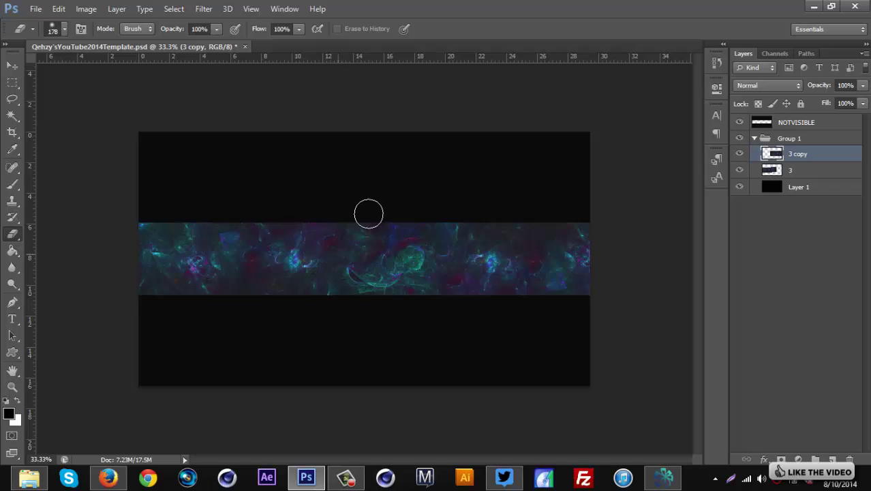
{"action": "mouse_move", "coordinate": [457, 235]}
{"action": "left_mouse_down"}
{"action": "mouse_move", "coordinate": [467, 255]}
{"action": "mouse_move", "coordinate": [476, 237]}
{"action": "left_mouse_up"}
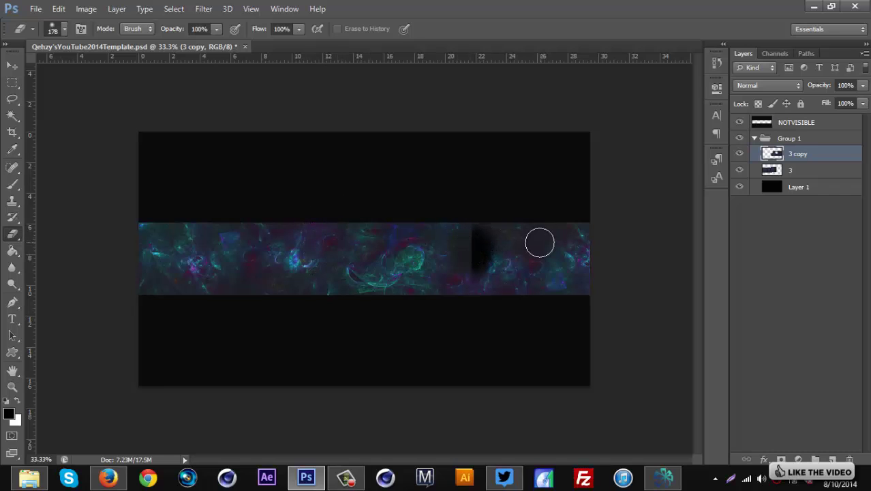
{"action": "key", "text": "ctrl+z"}
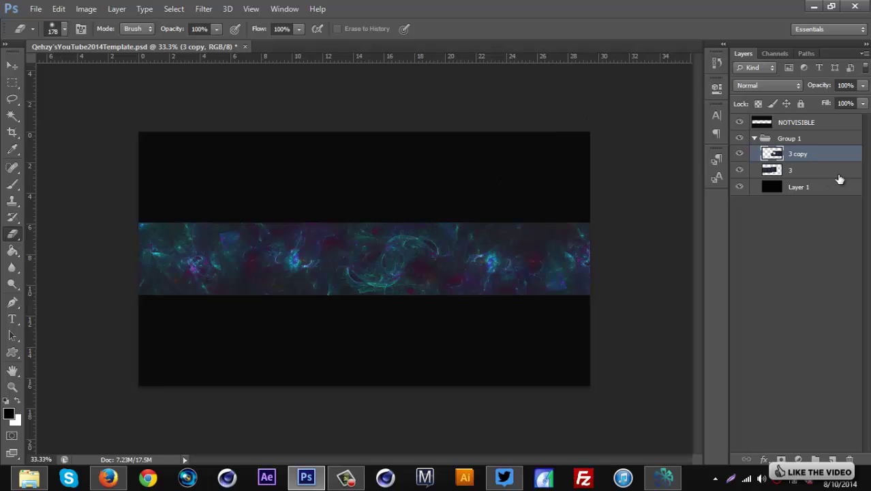
Step: Merge layer 3 and layer 3 copy into one layer named 'Backiing'
{"action": "left_click", "coordinate": [813, 180], "text": "shift"}
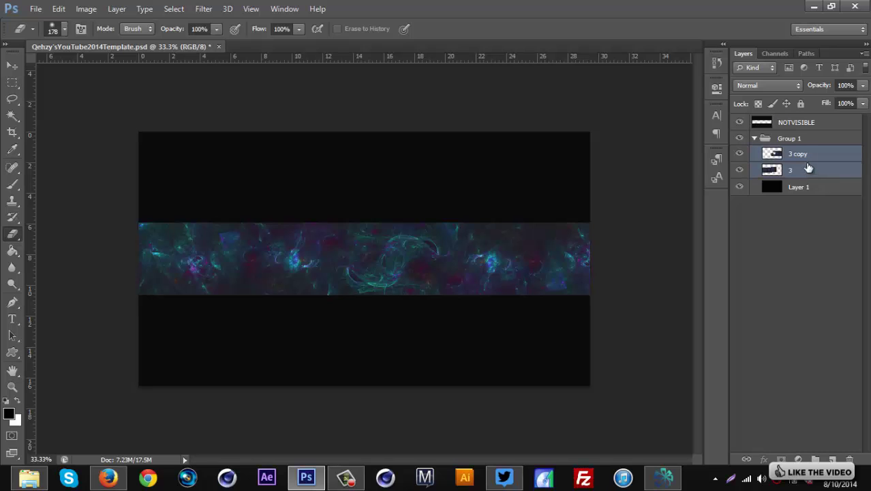
{"action": "right_click", "coordinate": [811, 178]}
{"action": "left_click", "coordinate": [618, 324]}
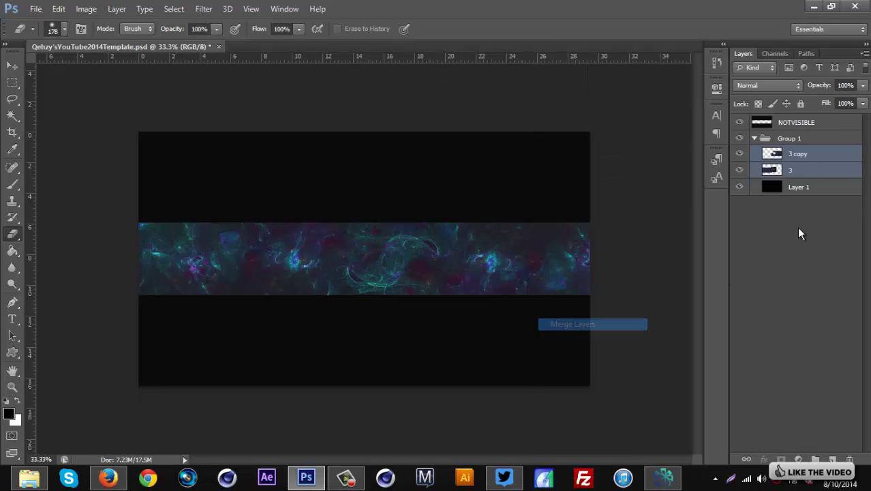
{"action": "double_click", "coordinate": [796, 155]}
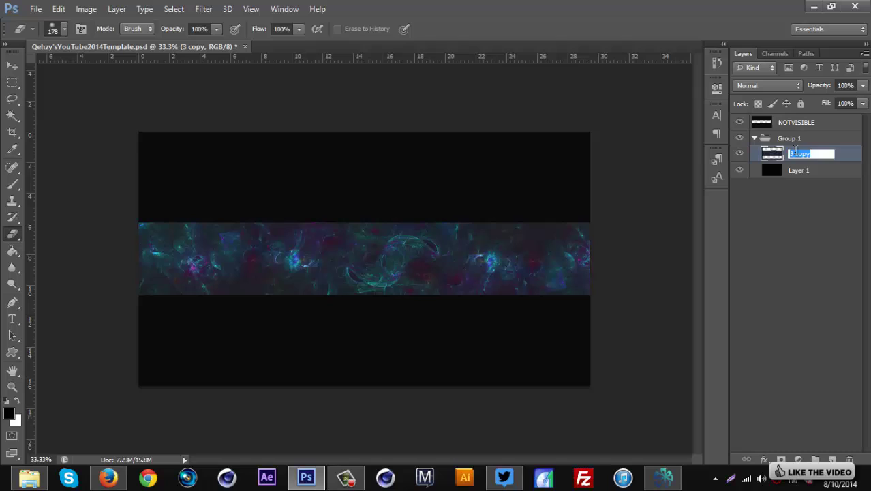
{"action": "type", "text": "Backiing"}
{"action": "key", "text": "Return"}
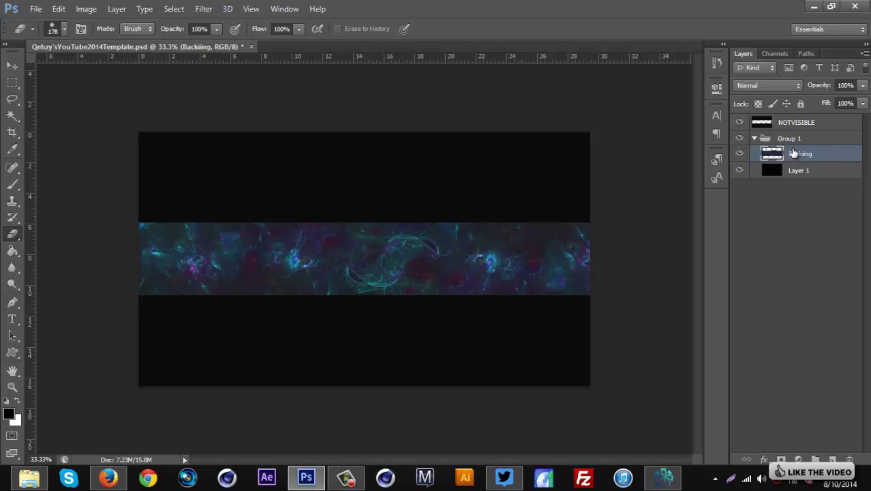
Step: Add a Curves adjustment with an S-curve: shadows darker, highlights lifted
{"action": "left_click", "coordinate": [799, 459]}
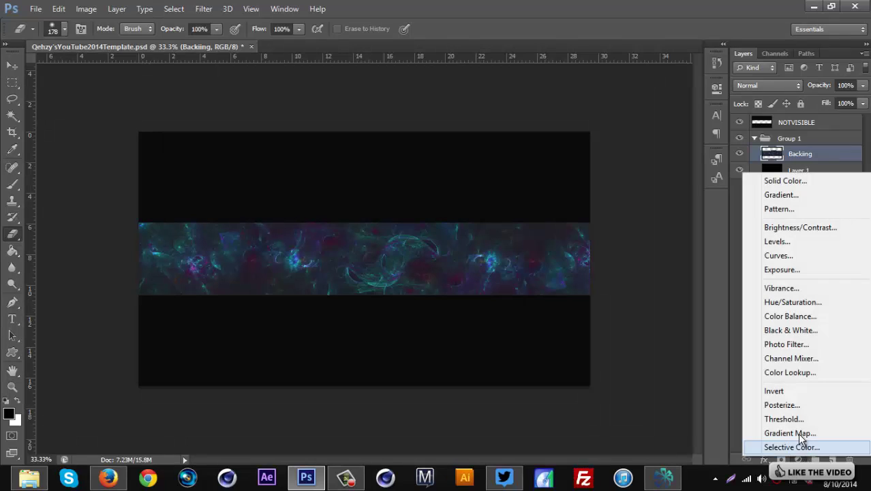
{"action": "left_click", "coordinate": [781, 254]}
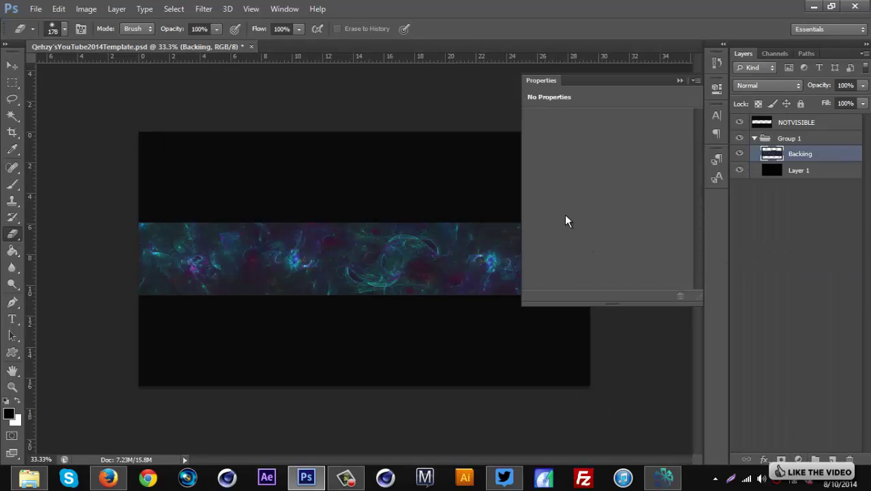
{"action": "left_click_drag", "start_coordinate": [595, 235], "coordinate": [598, 243]}
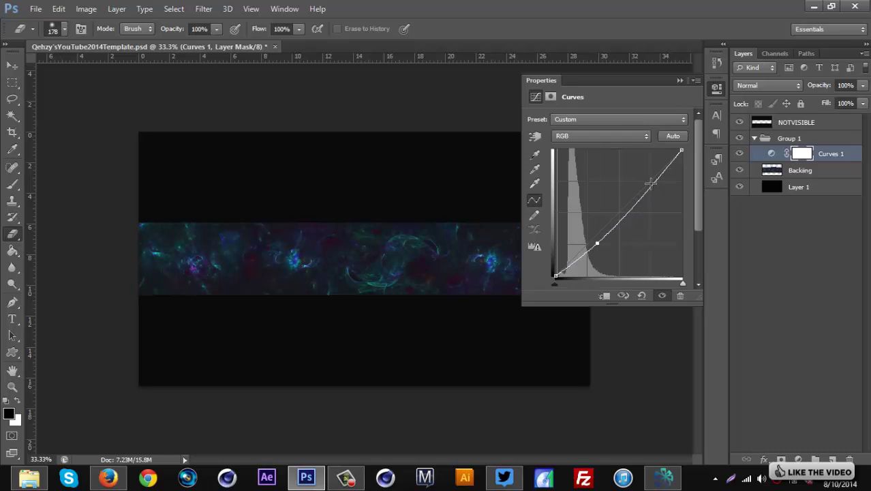
{"action": "left_click_drag", "start_coordinate": [651, 182], "coordinate": [647, 176]}
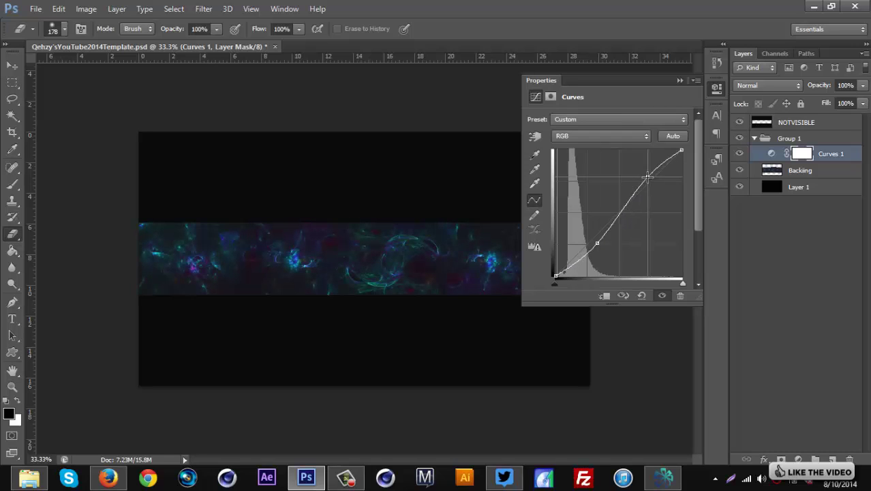
{"action": "left_click", "coordinate": [680, 80]}
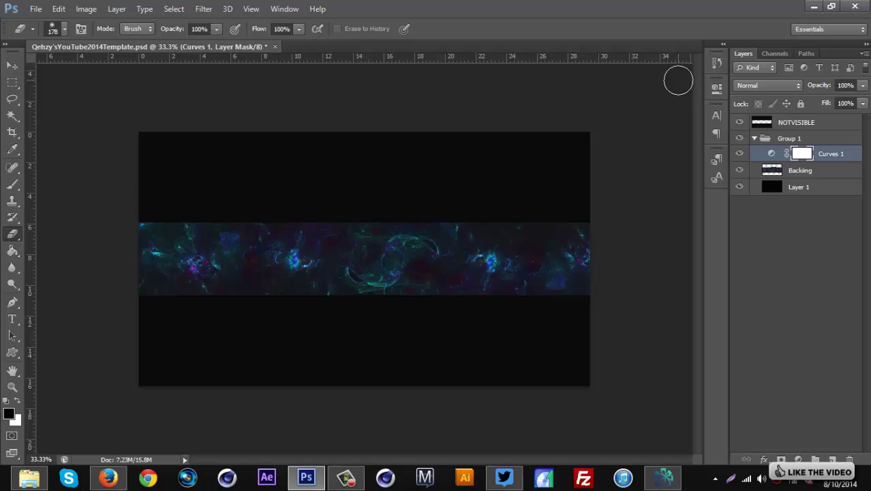
Step: Add a Gradient Map adjustment in Overlay blend mode at 7% opacity
{"action": "left_click", "coordinate": [799, 459]}
{"action": "left_click", "coordinate": [735, 121]}
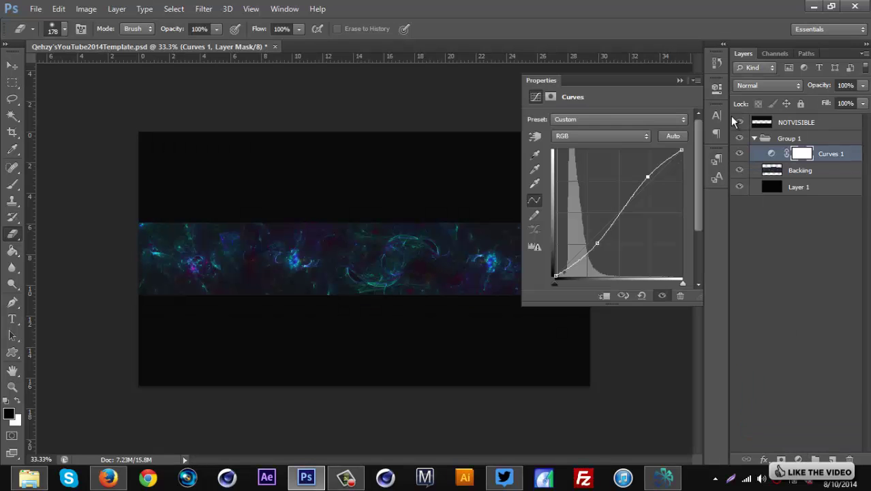
{"action": "left_click", "coordinate": [753, 85]}
{"action": "left_click", "coordinate": [788, 247]}
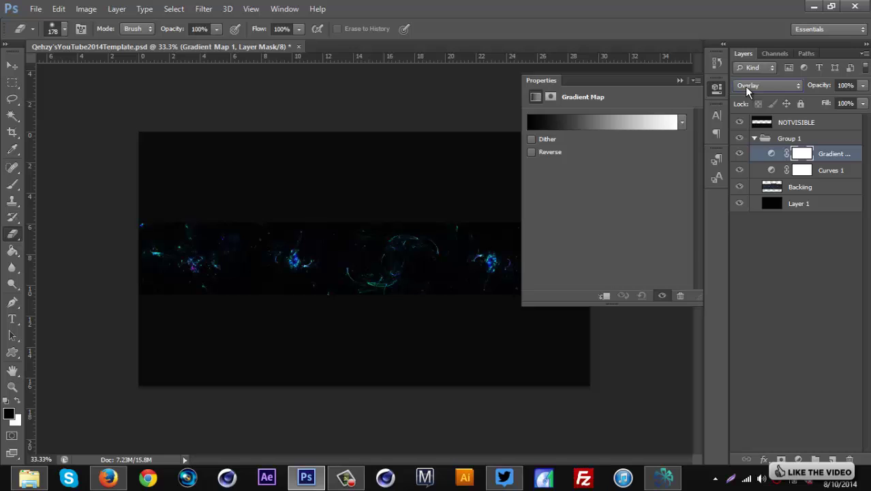
{"action": "left_click_drag", "start_coordinate": [818, 86], "coordinate": [760, 97]}
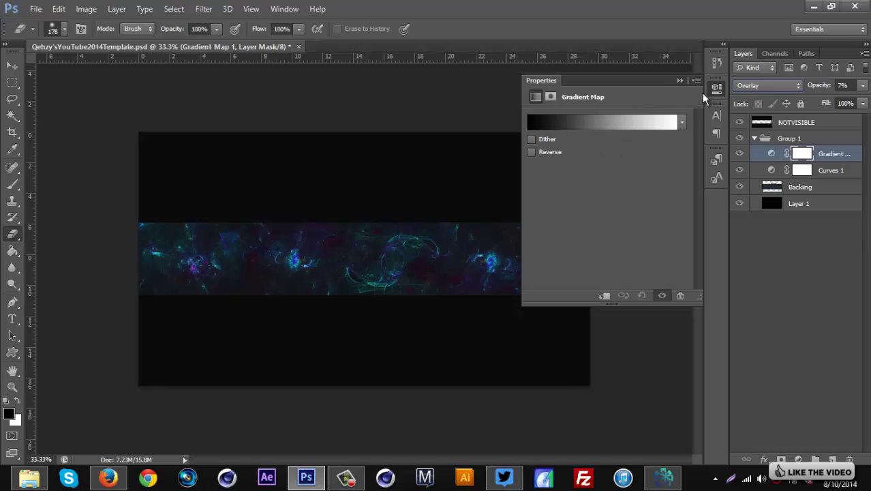
{"action": "left_click", "coordinate": [680, 80]}
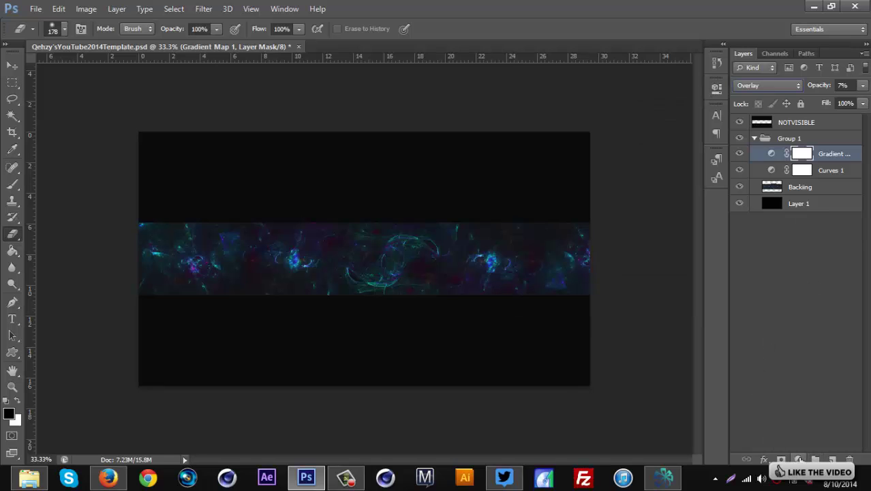
Step: Add a Hue/Saturation adjustment with saturation +25, then reselect the Backiing layer
{"action": "left_click", "coordinate": [799, 461]}
{"action": "left_click", "coordinate": [793, 302]}
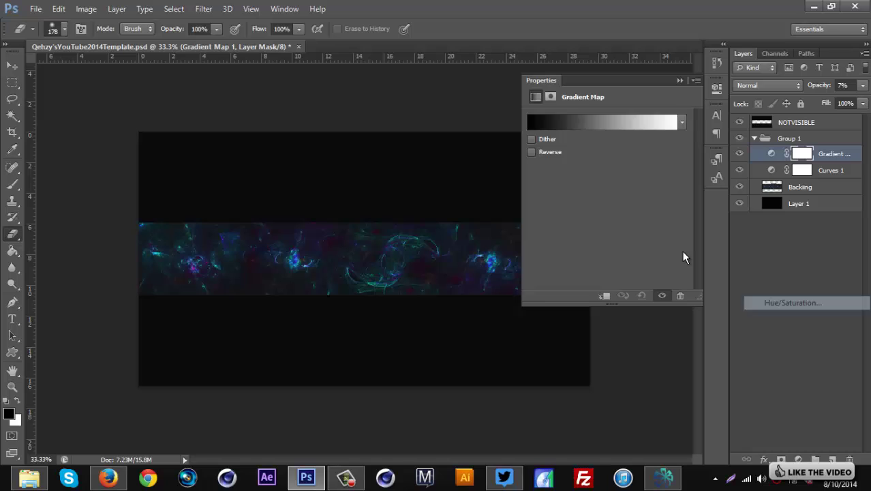
{"action": "left_click", "coordinate": [626, 191]}
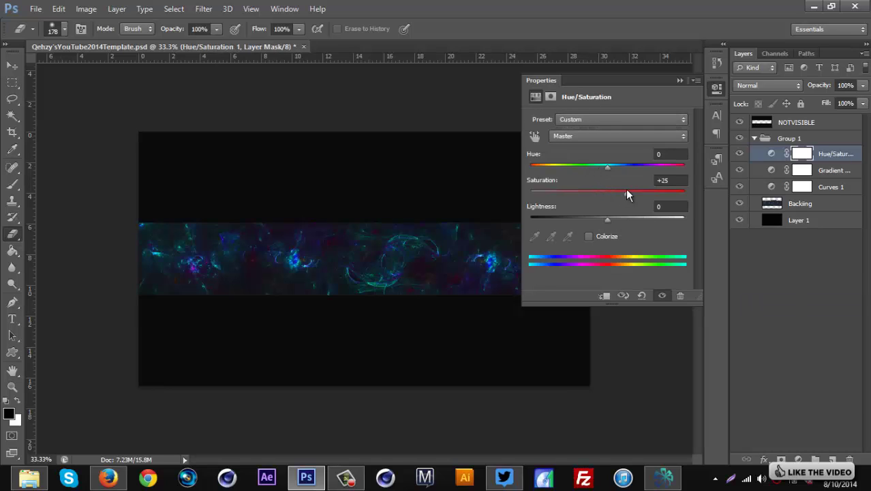
{"action": "left_click", "coordinate": [680, 81]}
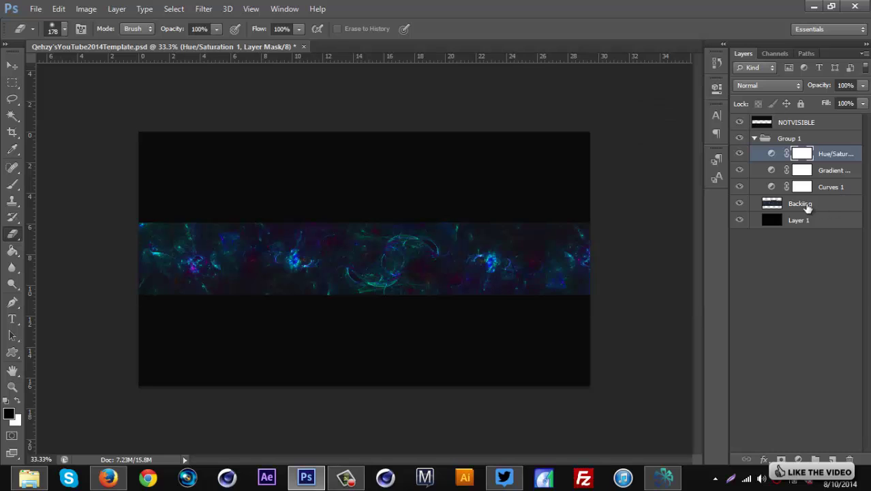
{"action": "left_click", "coordinate": [807, 207]}
Step: Add another Gradient Map adjustment layer set to Hue blending
{"action": "left_click", "coordinate": [798, 460]}
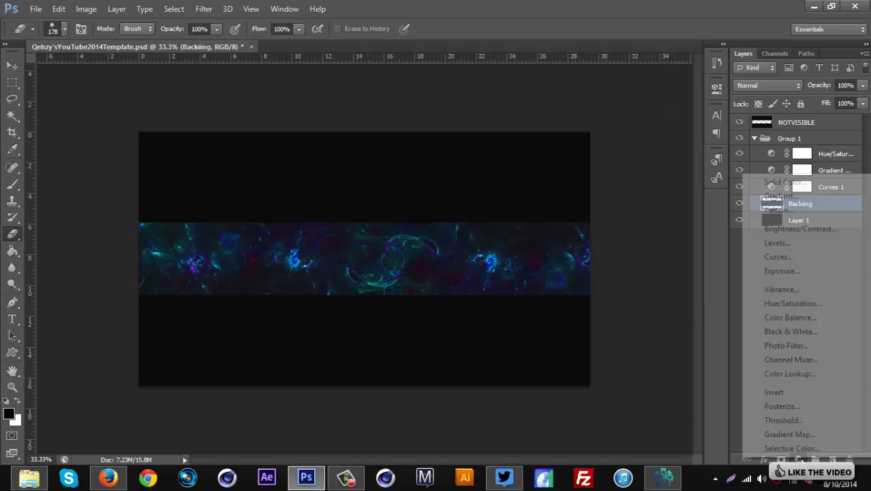
{"action": "left_click", "coordinate": [808, 433]}
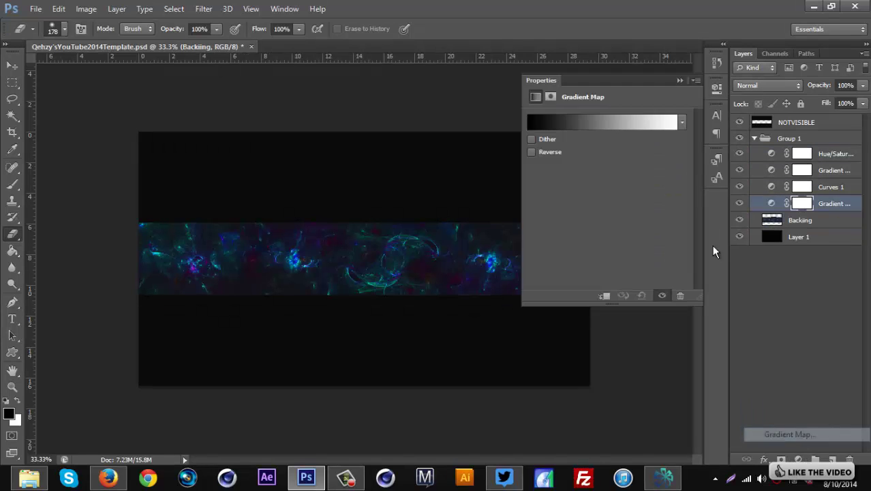
{"action": "left_click", "coordinate": [750, 85]}
{"action": "left_click", "coordinate": [783, 386]}
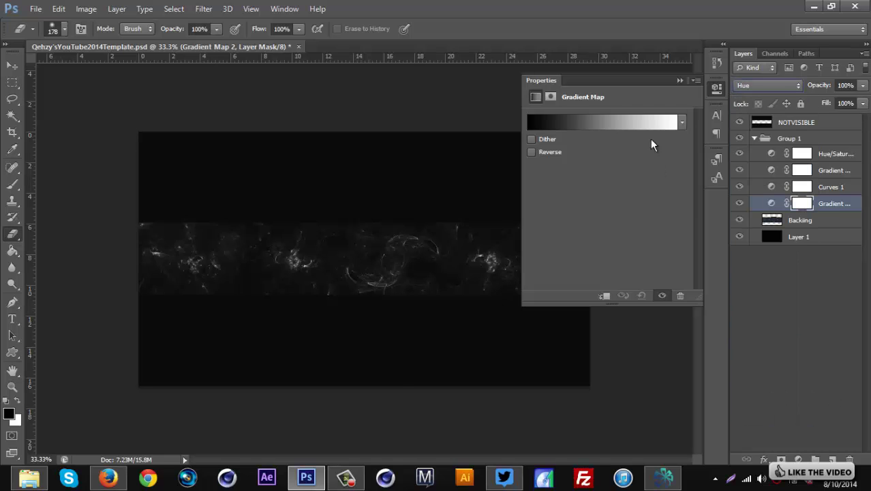
Step: Try several gradient presets and settle on the teal one
{"action": "left_click", "coordinate": [682, 122]}
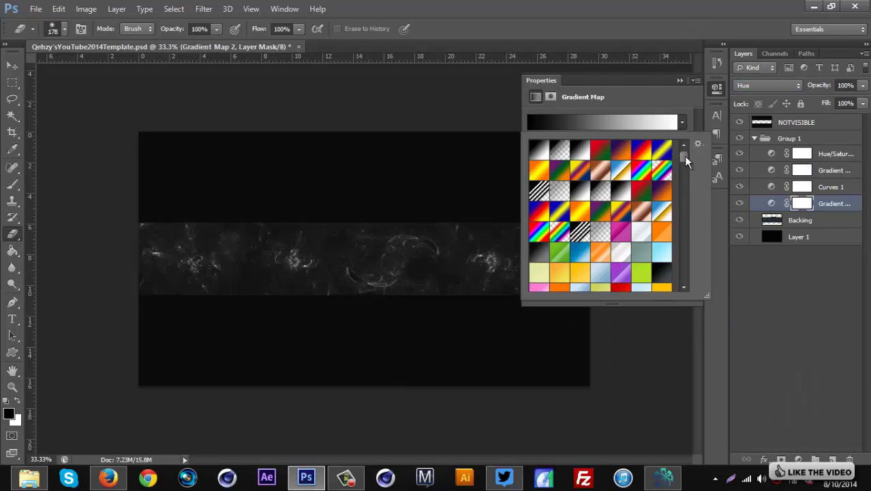
{"action": "left_click_drag", "start_coordinate": [684, 156], "coordinate": [686, 292]}
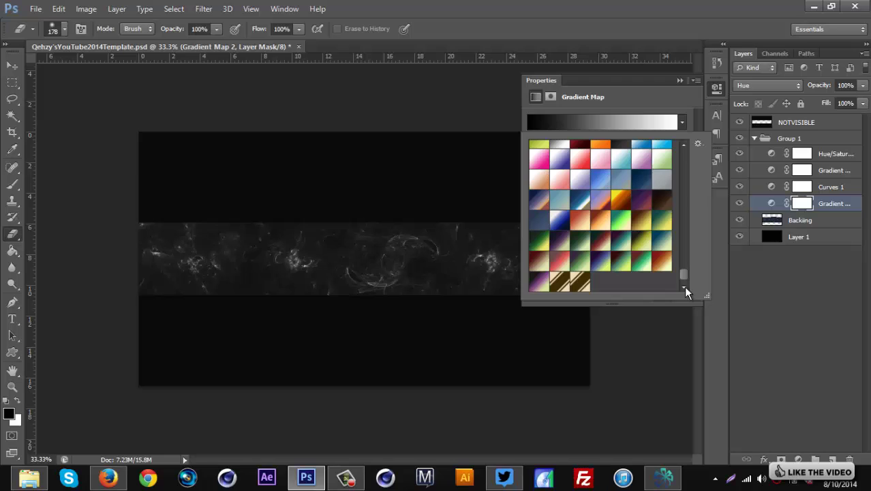
{"action": "left_click", "coordinate": [537, 282]}
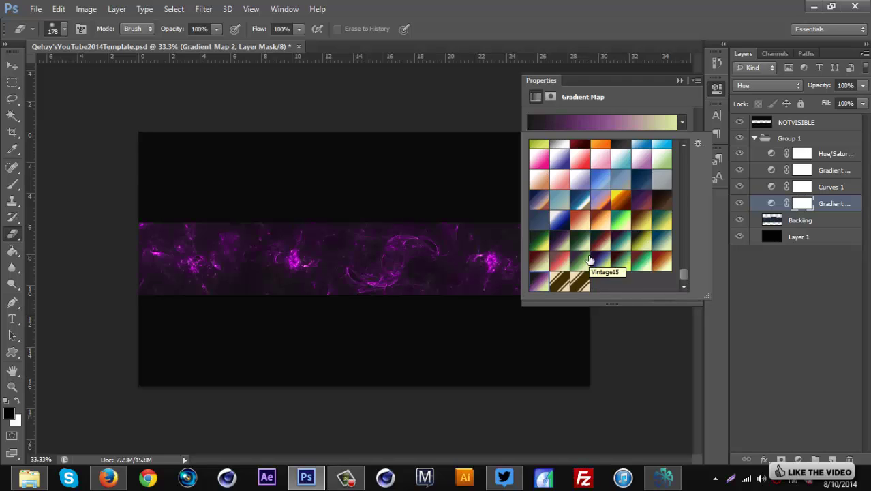
{"action": "key", "text": "Up"}
{"action": "key", "text": "Up"}
{"action": "key", "text": "Right"}
{"action": "key", "text": "Left"}
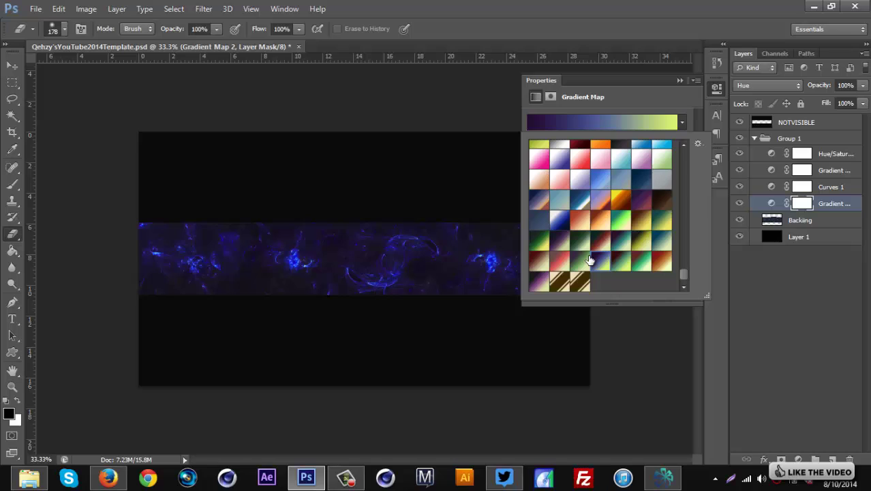
{"action": "key", "text": "Up"}
{"action": "key", "text": "Right"}
{"action": "key", "text": "Left"}
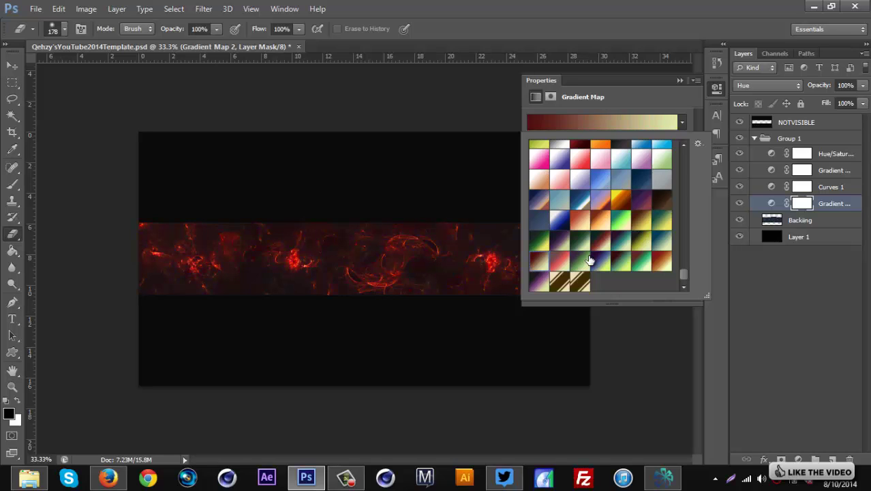
{"action": "key", "text": "Right"}
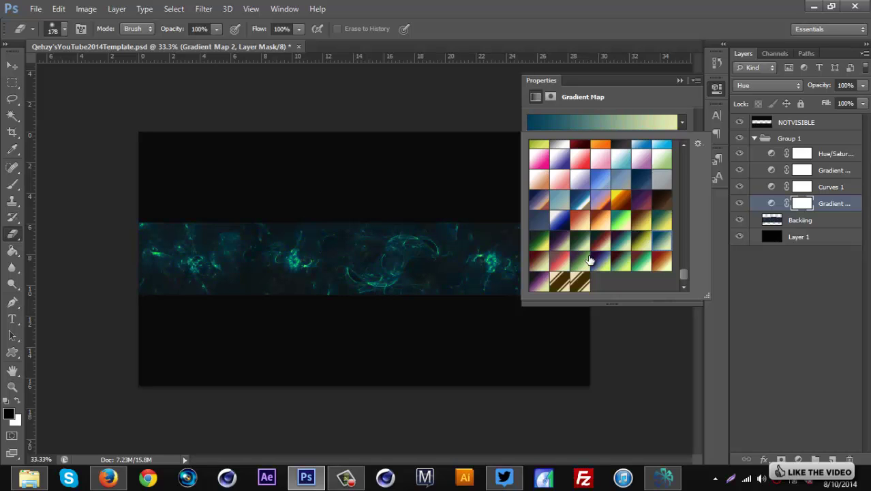
{"action": "left_click", "coordinate": [680, 81]}
Step: Run Filter > Oil Paint on Backing: Shine 0, Stylization 7.08, Cleanliness 5.15, Scale 2.72
{"action": "left_click", "coordinate": [793, 221]}
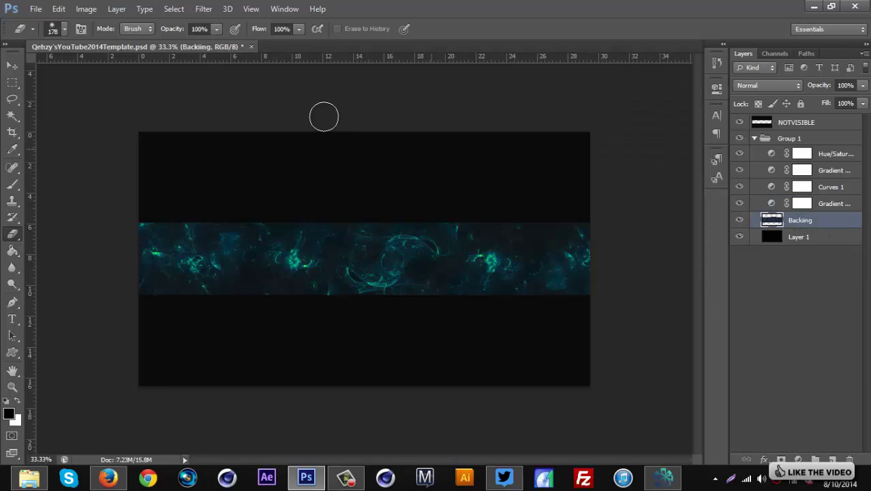
{"action": "left_click", "coordinate": [204, 9]}
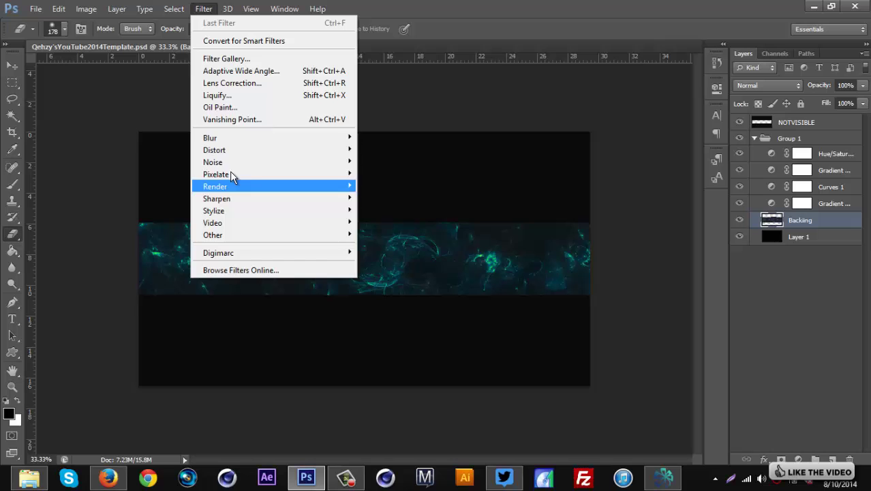
{"action": "left_click", "coordinate": [229, 108]}
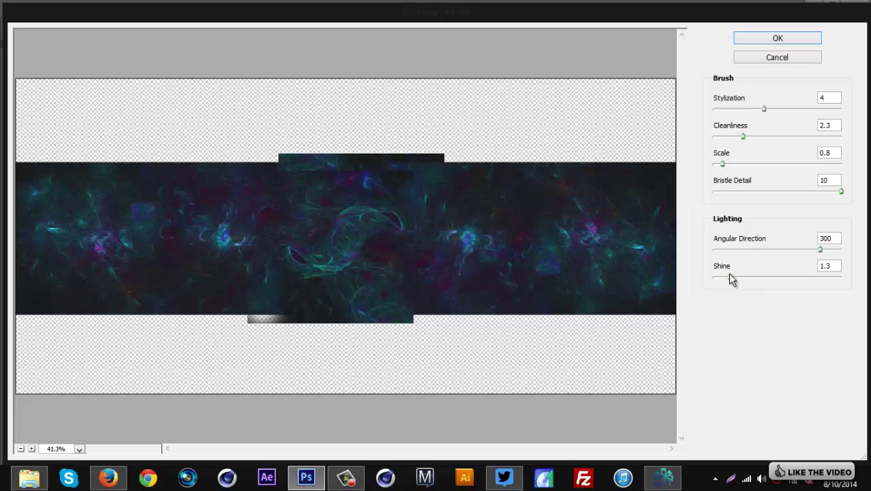
{"action": "left_click_drag", "start_coordinate": [730, 277], "coordinate": [696, 286]}
{"action": "mouse_move", "coordinate": [764, 109]}
{"action": "left_mouse_down"}
{"action": "mouse_move", "coordinate": [794, 109]}
{"action": "mouse_move", "coordinate": [727, 109]}
{"action": "mouse_move", "coordinate": [768, 109]}
{"action": "left_mouse_up"}
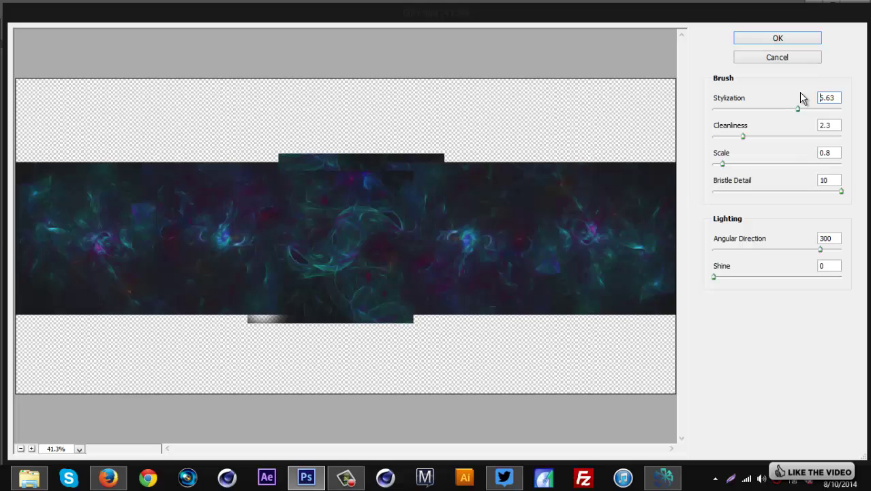
{"action": "left_click_drag", "start_coordinate": [803, 98], "coordinate": [803, 99]}
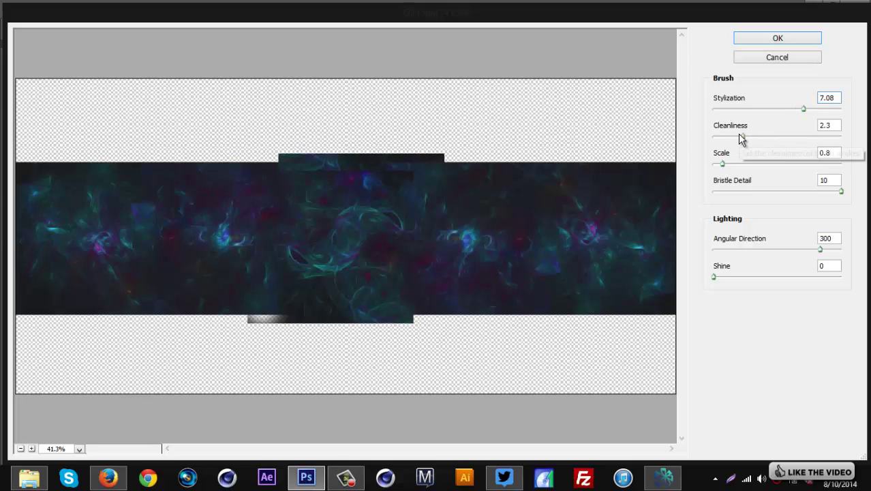
{"action": "left_click_drag", "start_coordinate": [745, 141], "coordinate": [779, 144]}
{"action": "left_click_drag", "start_coordinate": [724, 167], "coordinate": [755, 165]}
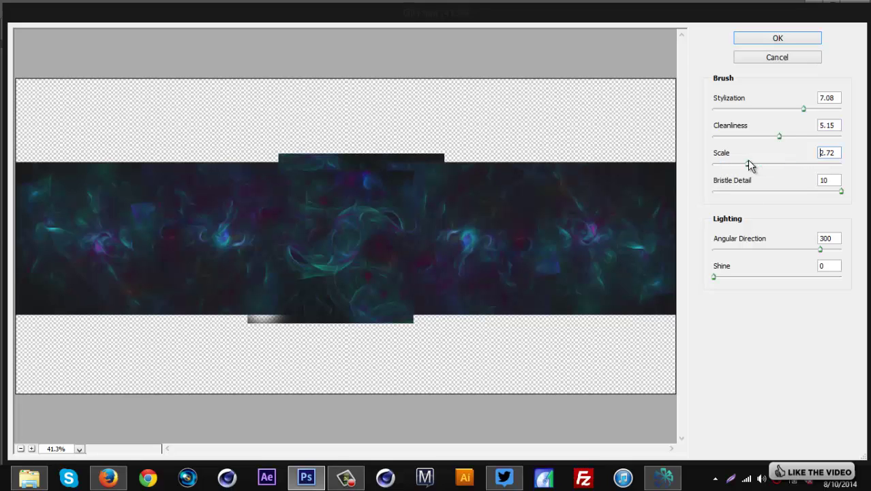
{"action": "left_click", "coordinate": [772, 38]}
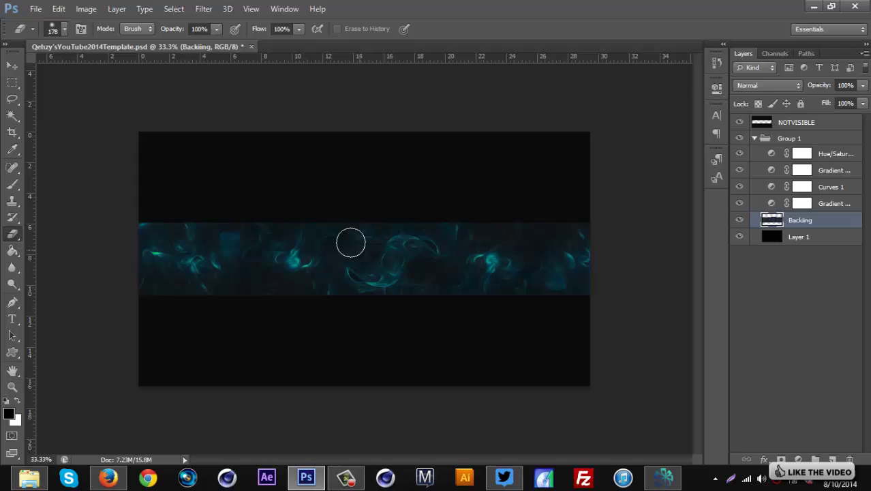
Step: Hide the lower Gradient Map and raise Hue/Saturation saturation from +25 to +31
{"action": "key", "text": "ctrl+0"}
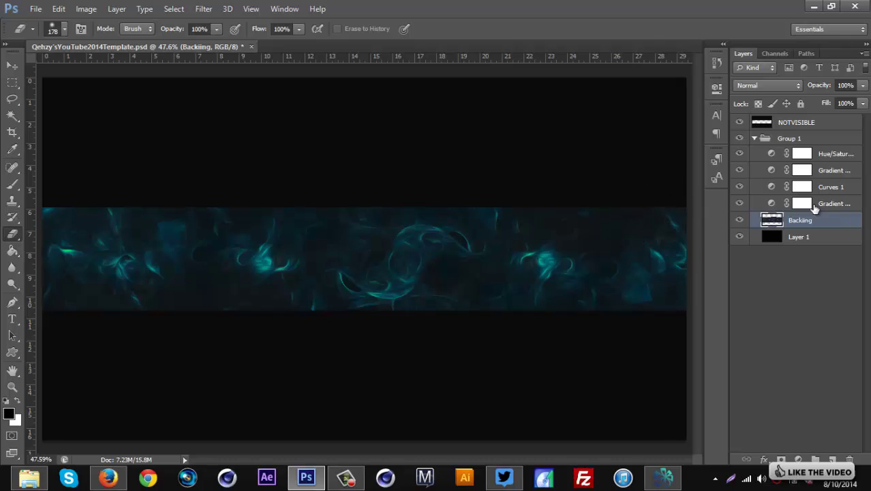
{"action": "left_click", "coordinate": [740, 203]}
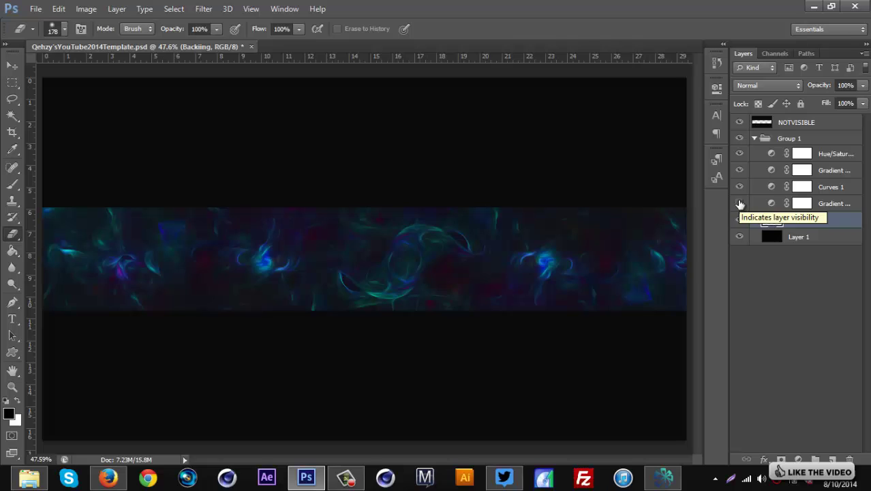
{"action": "double_click", "coordinate": [773, 154]}
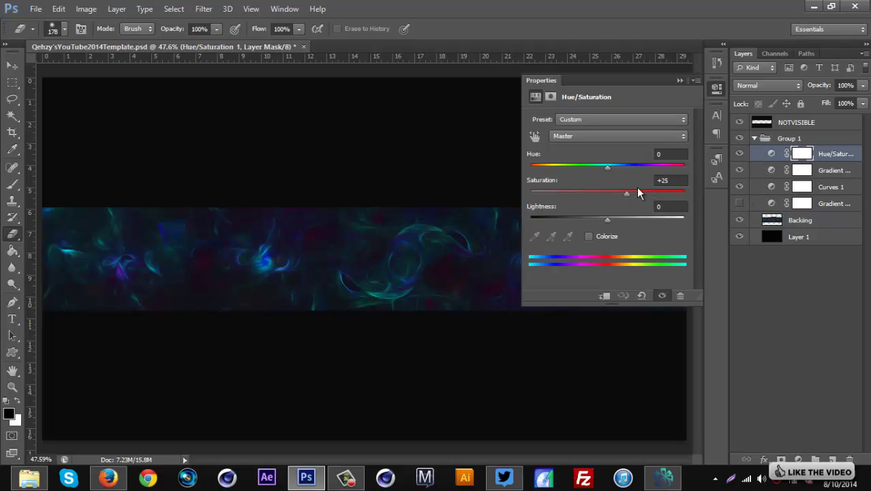
{"action": "left_click", "coordinate": [631, 193]}
{"action": "left_click", "coordinate": [716, 87]}
Step: Add a Vibrance adjustment layer set to +10
{"action": "left_click", "coordinate": [798, 460]}
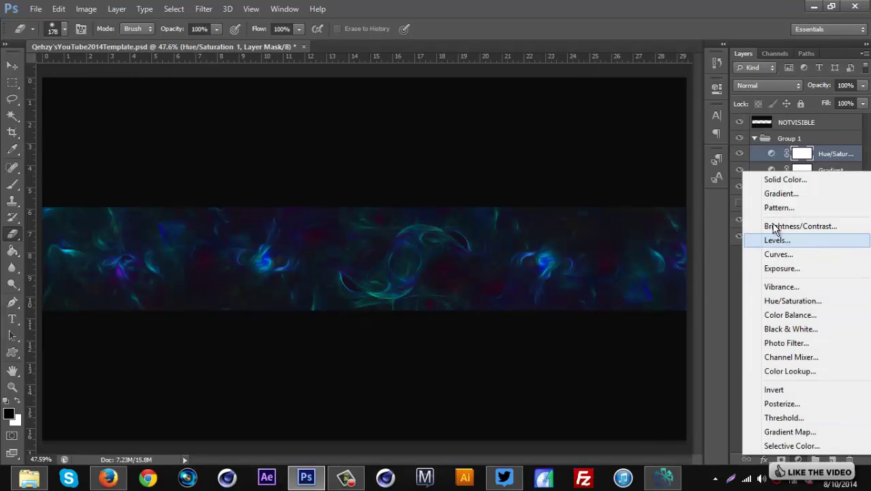
{"action": "left_click", "coordinate": [782, 286]}
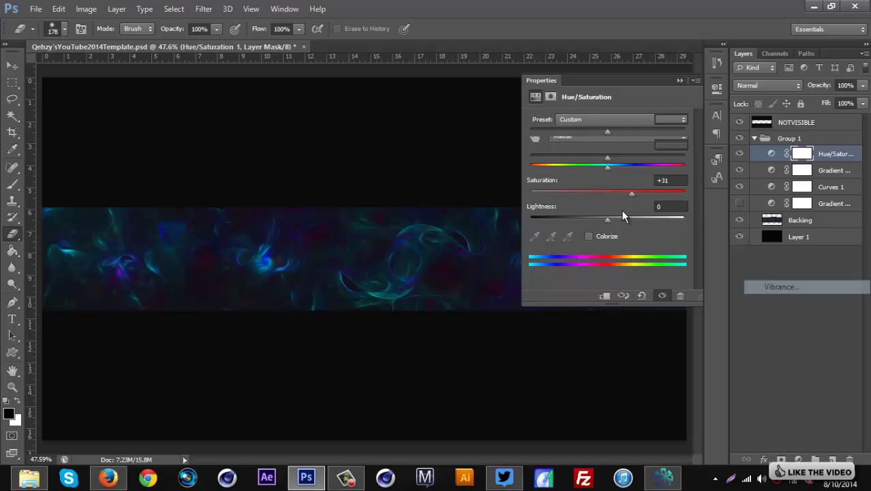
{"action": "left_click", "coordinate": [614, 130]}
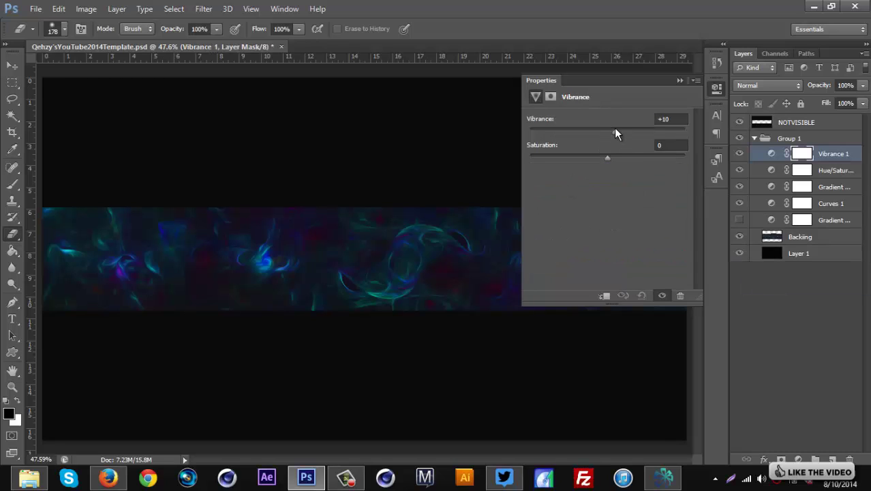
{"action": "left_click", "coordinate": [679, 81]}
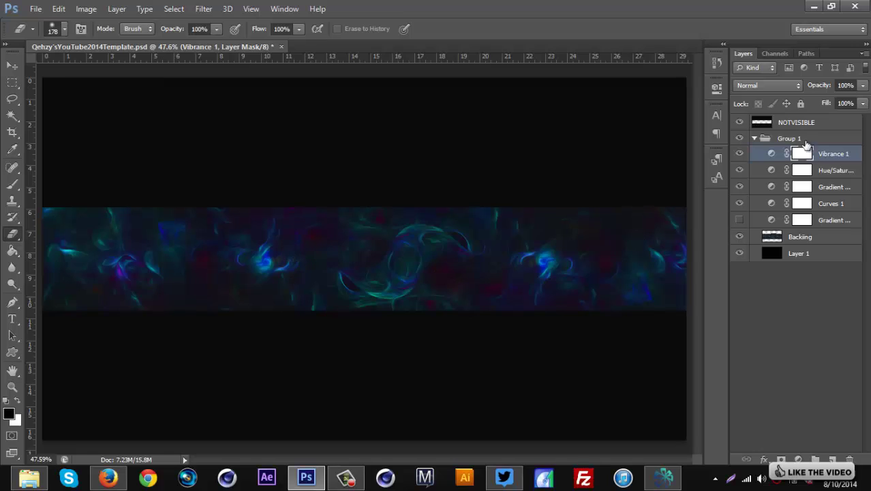
Step: Create a new layer above Backing and set up a soft 0%-hardness white brush at 600 px
{"action": "left_click", "coordinate": [818, 237]}
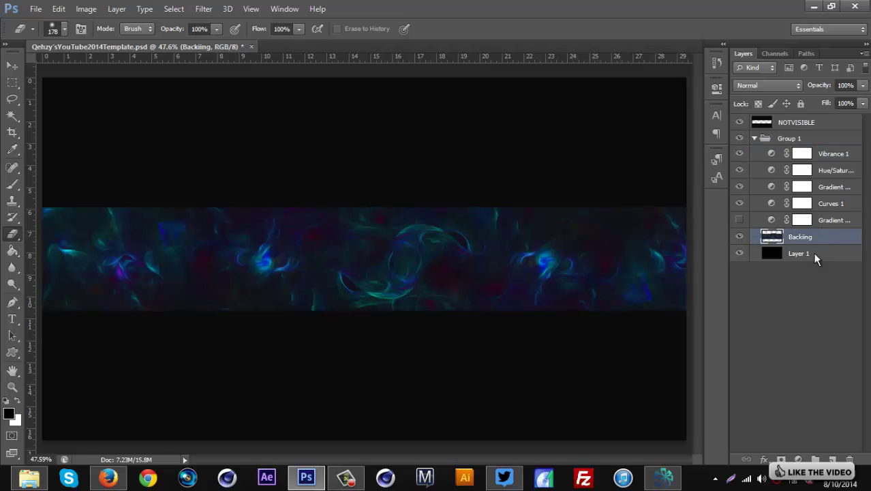
{"action": "left_click", "coordinate": [832, 459]}
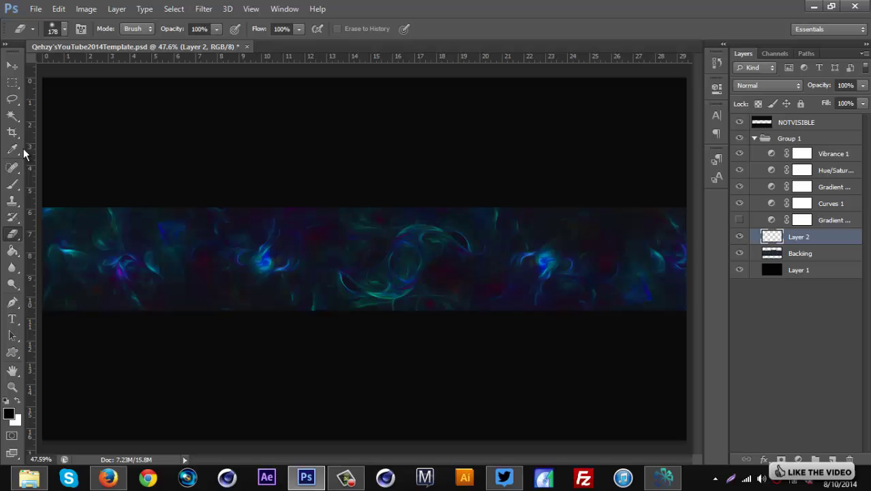
{"action": "left_click", "coordinate": [12, 184]}
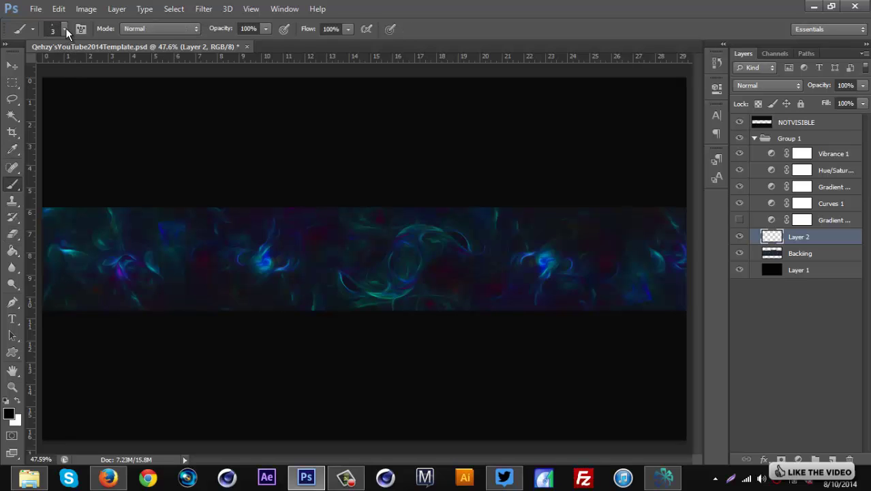
{"action": "left_click", "coordinate": [65, 29]}
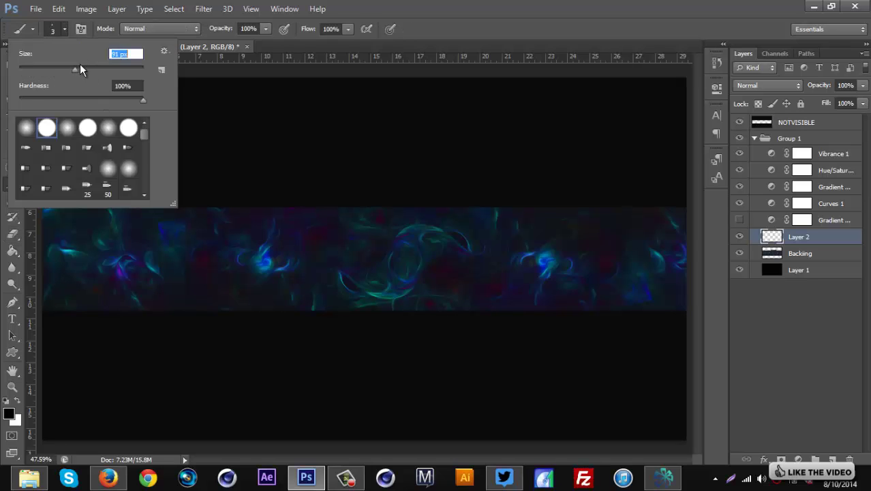
{"action": "left_click_drag", "start_coordinate": [108, 60], "coordinate": [112, 64]}
{"action": "left_click", "coordinate": [69, 126]}
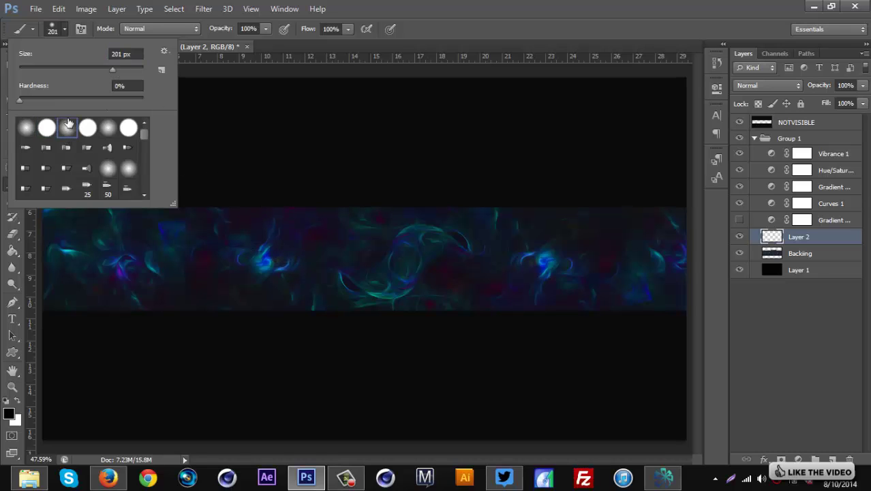
{"action": "left_click", "coordinate": [39, 405]}
{"action": "left_click", "coordinate": [18, 403]}
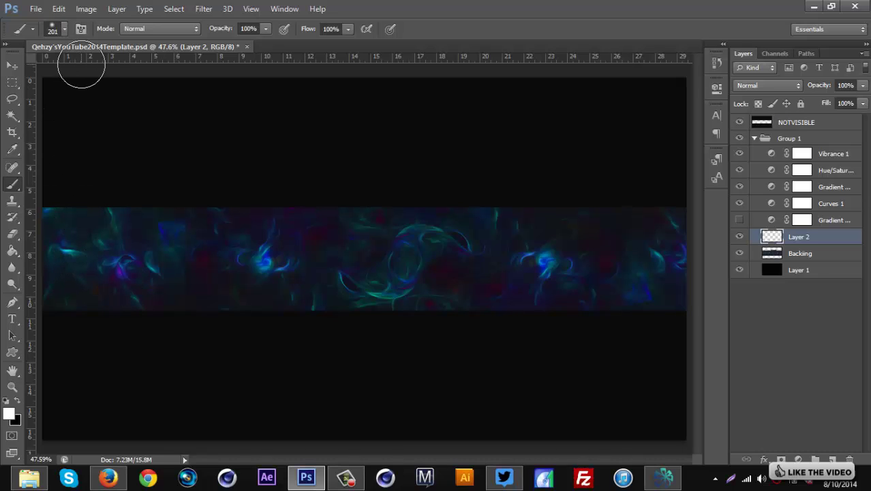
{"action": "key", "text": "bracketright"}
{"action": "key", "text": "bracketright"}
{"action": "key", "text": "bracketright"}
{"action": "key", "text": "bracketright"}
{"action": "key", "text": "bracketright"}
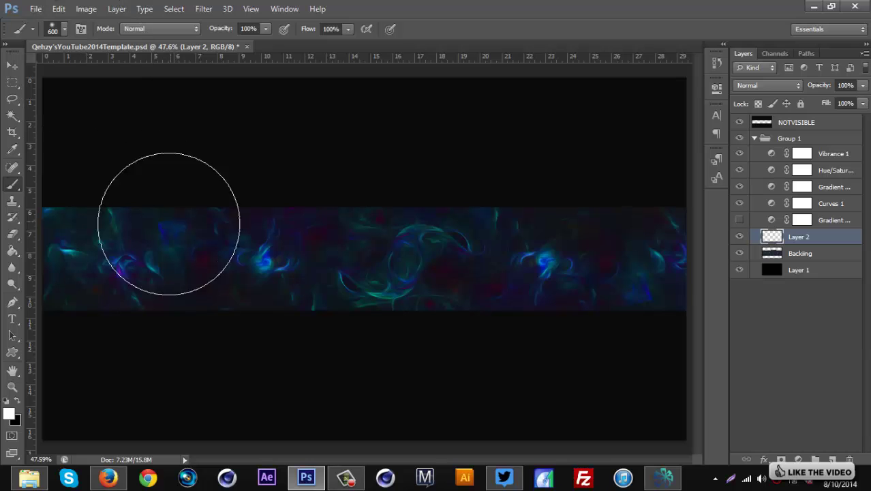
Step: Dab white glows along the banner's top and bottom edges, then set Layer 2 to Overlay
{"action": "left_click", "coordinate": [111, 175]}
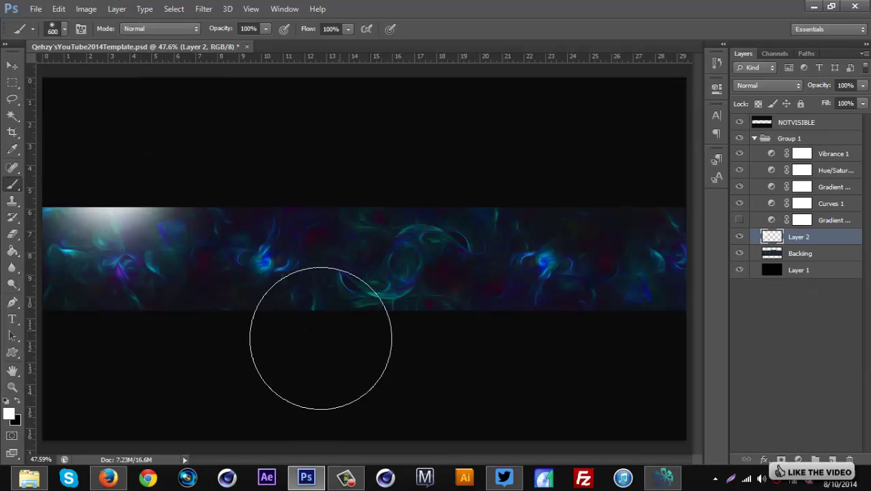
{"action": "left_click", "coordinate": [302, 348]}
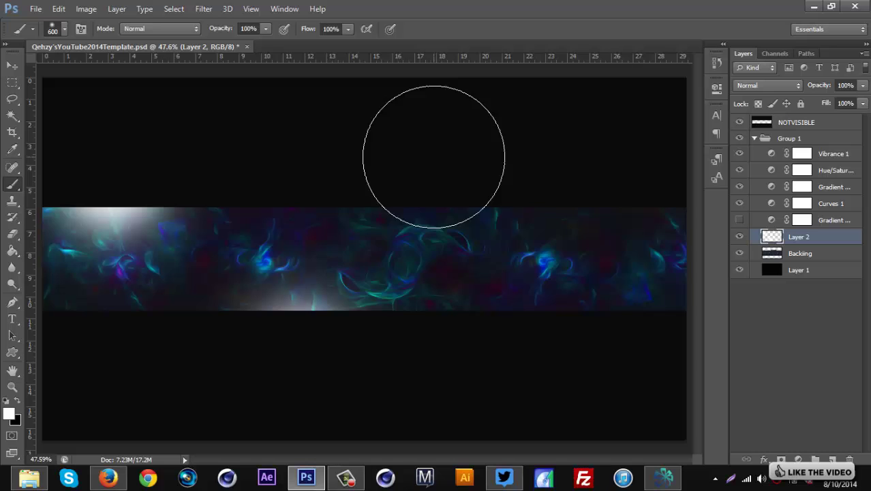
{"action": "left_click", "coordinate": [428, 154]}
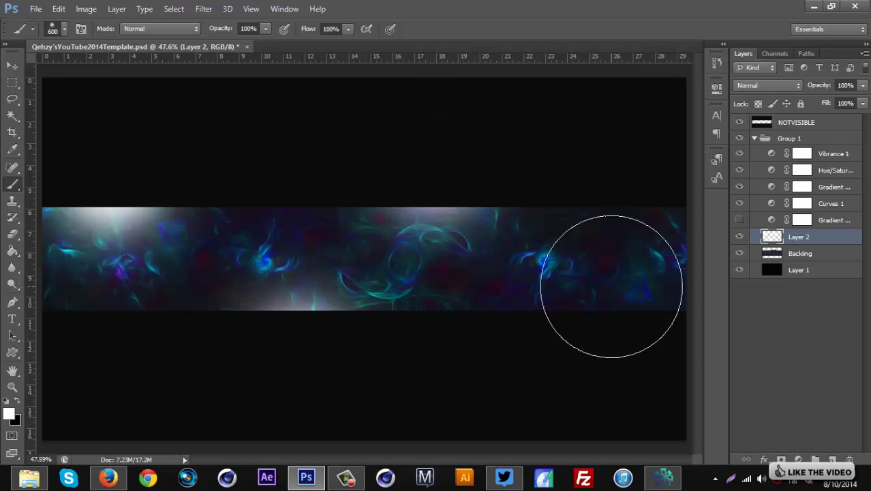
{"action": "left_click", "coordinate": [602, 356]}
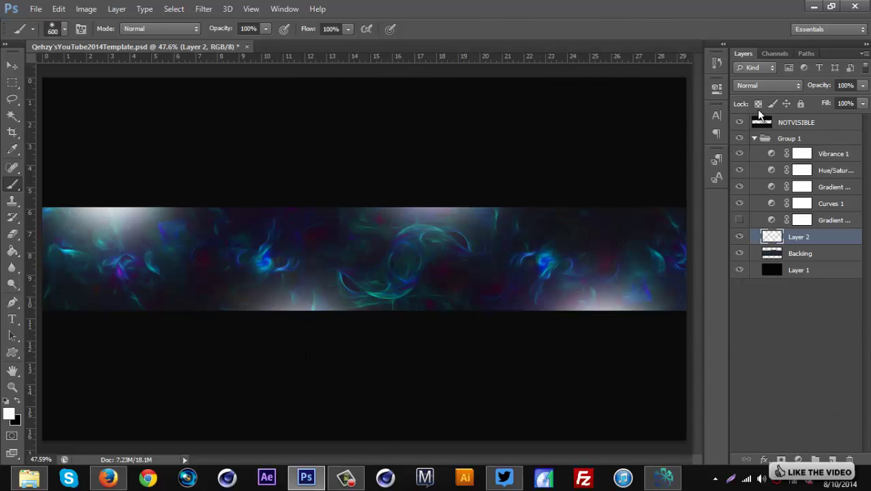
{"action": "left_click", "coordinate": [752, 83]}
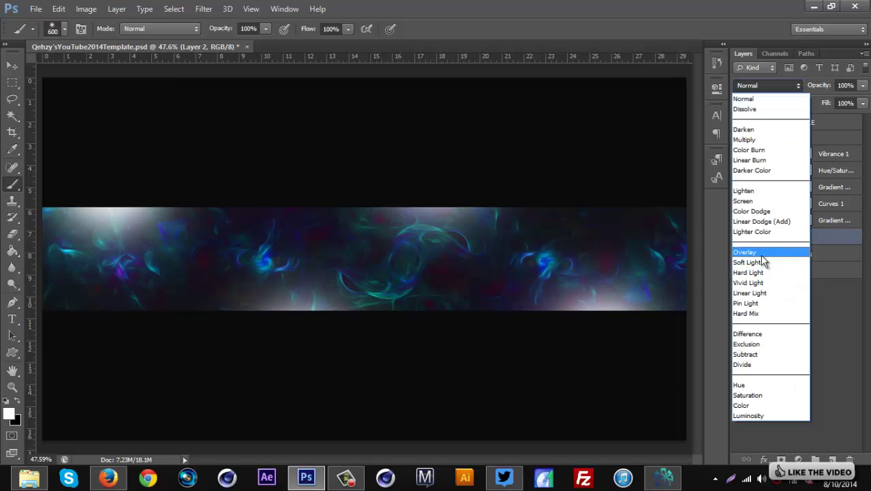
{"action": "left_click", "coordinate": [764, 250]}
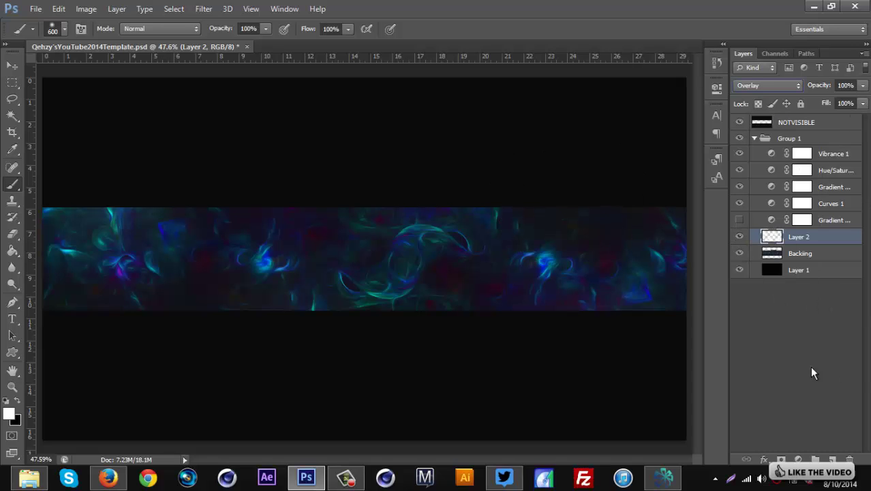
Step: With guides shown, draw a white rounded rectangle across the banner centre
{"action": "left_click", "coordinate": [14, 355]}
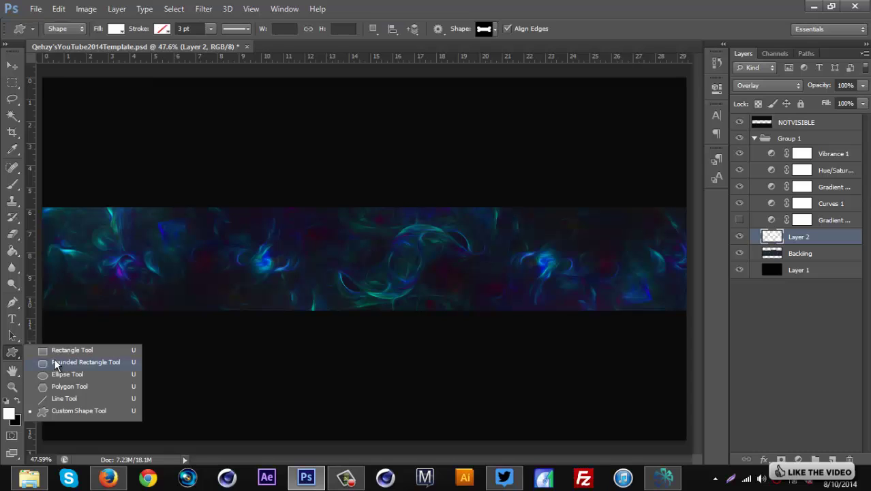
{"action": "left_click", "coordinate": [86, 362]}
{"action": "key", "text": "ctrl+semicolon"}
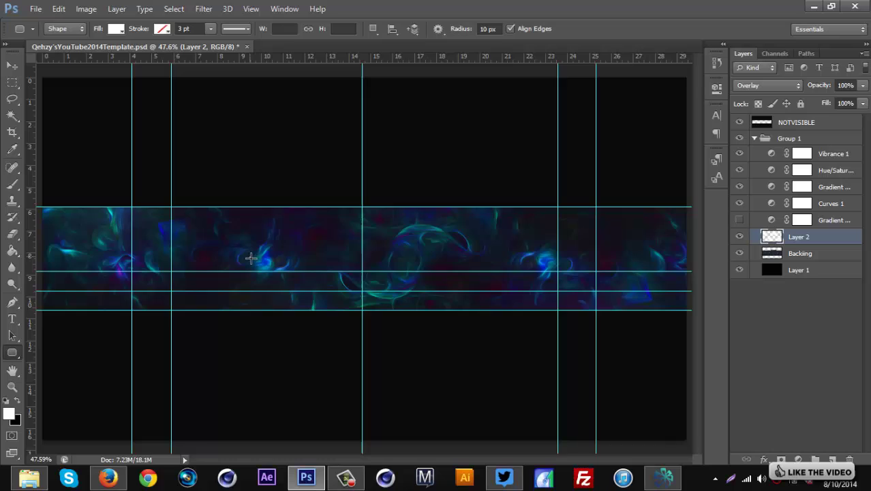
{"action": "left_click_drag", "start_coordinate": [253, 257], "coordinate": [512, 302]}
Step: Rasterize Rounded Rectangle 1, nudge it up to centre, and hide the guides
{"action": "right_click", "coordinate": [816, 243]}
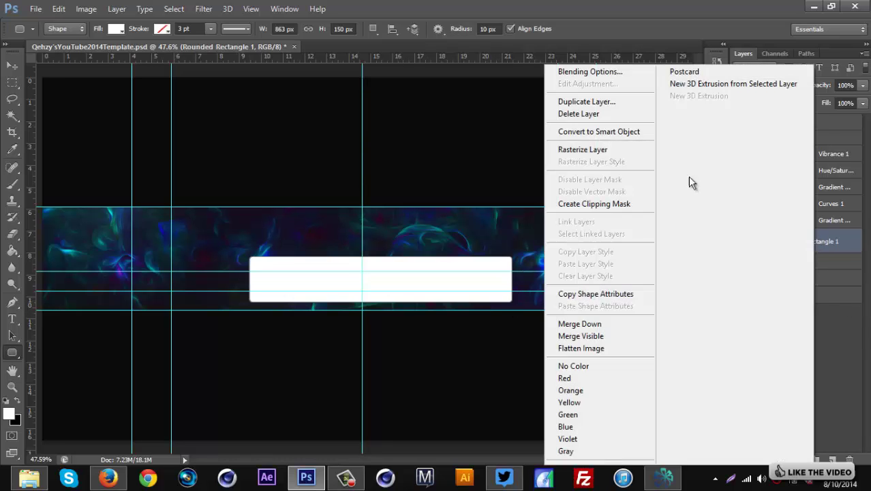
{"action": "left_click", "coordinate": [577, 147]}
{"action": "key", "text": "ctrl+t"}
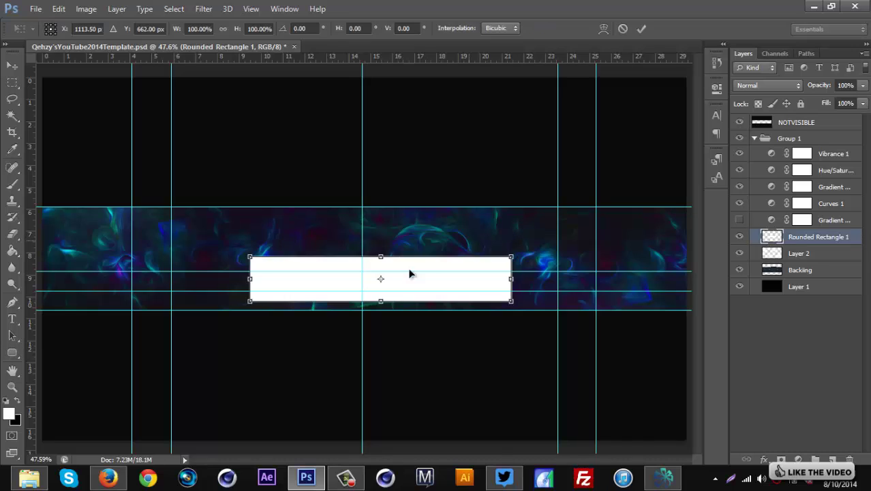
{"action": "mouse_move", "coordinate": [421, 262]}
{"action": "left_mouse_down"}
{"action": "mouse_move", "coordinate": [405, 255]}
{"action": "mouse_move", "coordinate": [404, 247]}
{"action": "mouse_move", "coordinate": [418, 248]}
{"action": "left_mouse_up"}
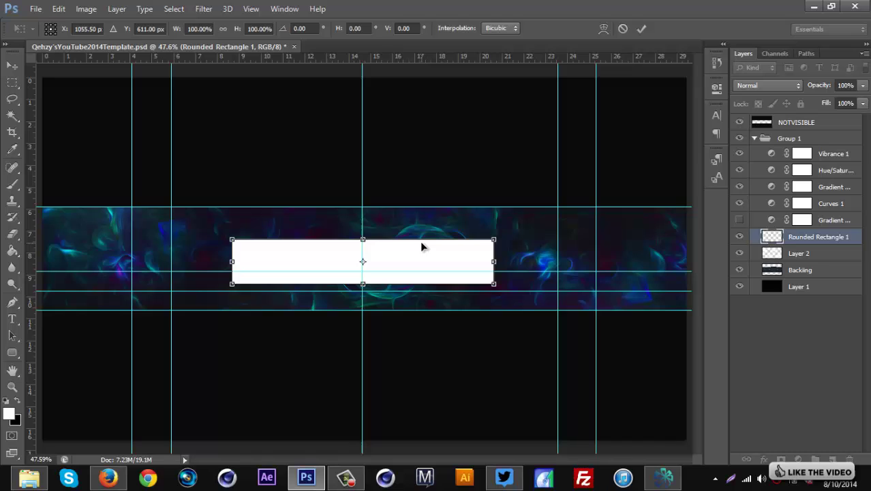
{"action": "key", "text": "Return"}
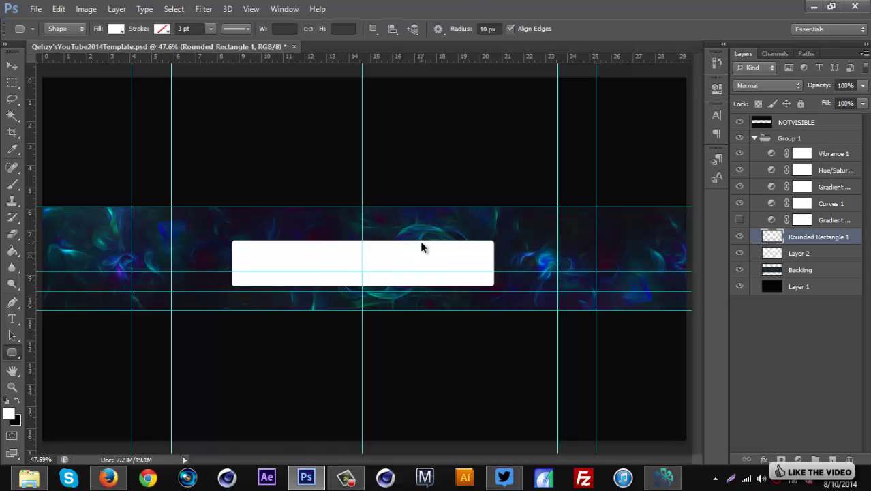
{"action": "key", "text": "ctrl+semicolon"}
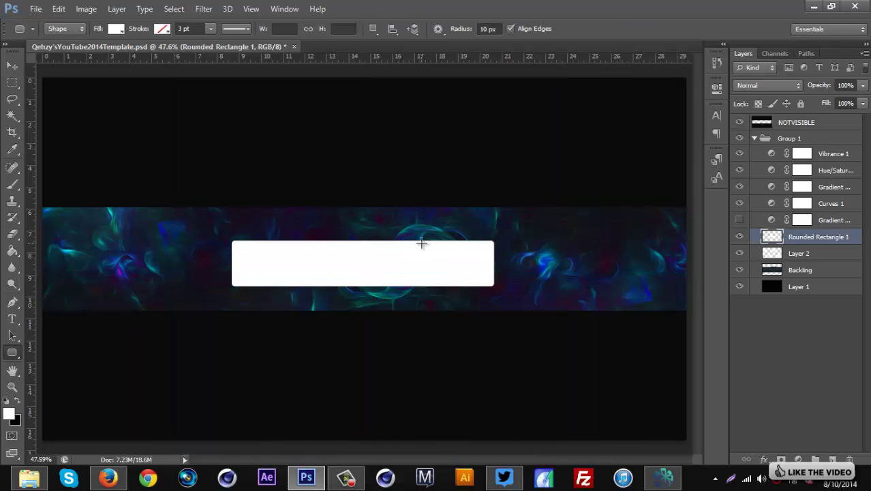
{"action": "double_click", "coordinate": [842, 238]}
{"action": "key", "text": "Return"}
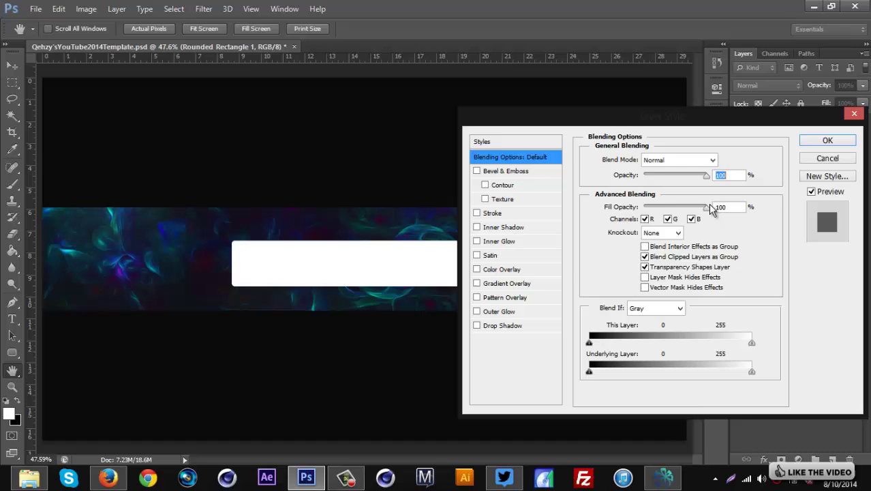
Step: Set the plate's Fill Opacity to 0 and add an Inner Shadow: distance 0, larger size, opacity about 40
{"action": "left_click_drag", "start_coordinate": [705, 208], "coordinate": [622, 226]}
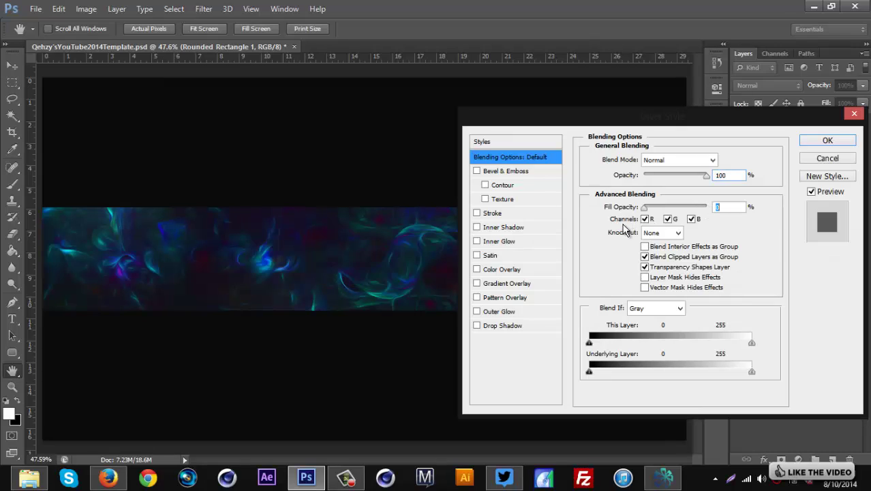
{"action": "left_click", "coordinate": [476, 227]}
{"action": "left_click", "coordinate": [503, 227]}
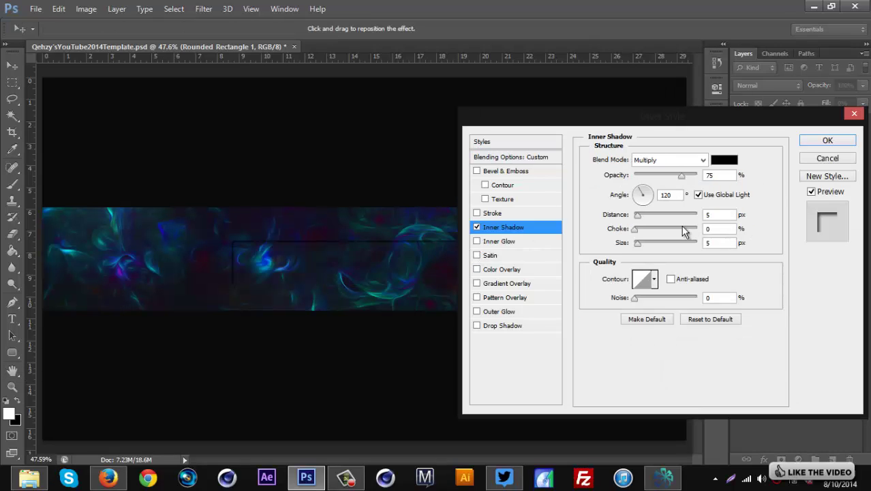
{"action": "left_click_drag", "start_coordinate": [637, 217], "coordinate": [620, 225]}
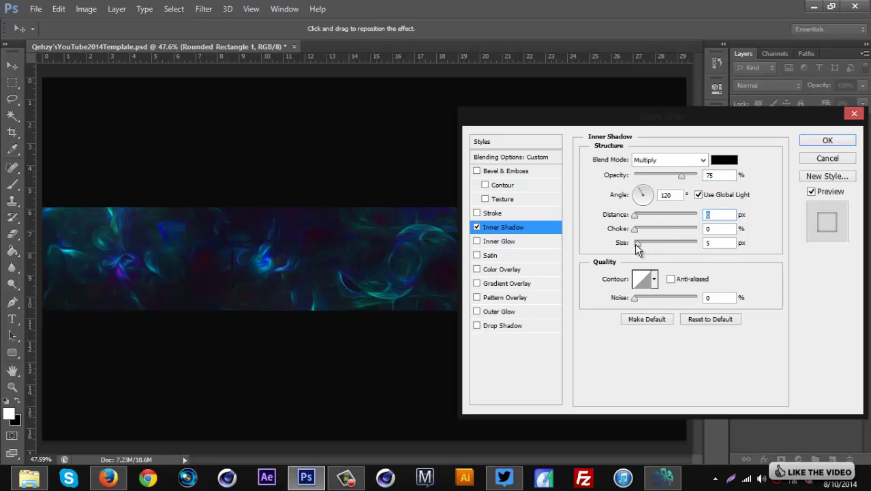
{"action": "left_click_drag", "start_coordinate": [643, 245], "coordinate": [645, 248]}
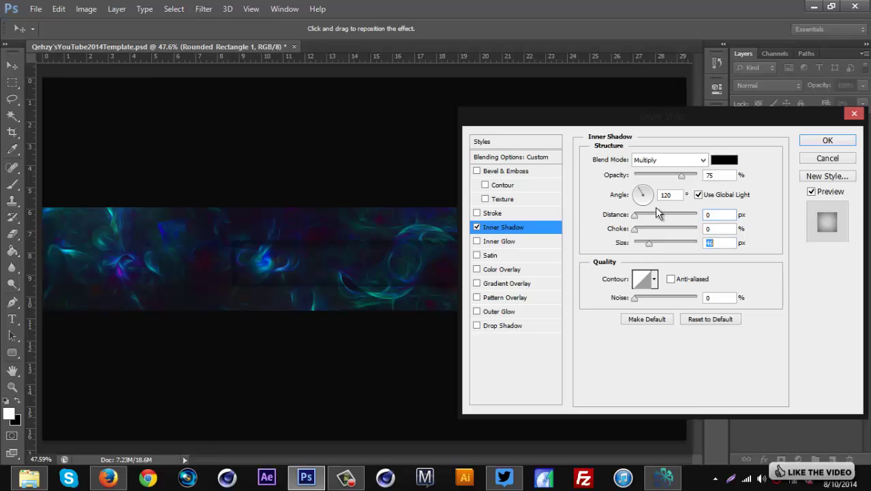
{"action": "left_click", "coordinate": [658, 176]}
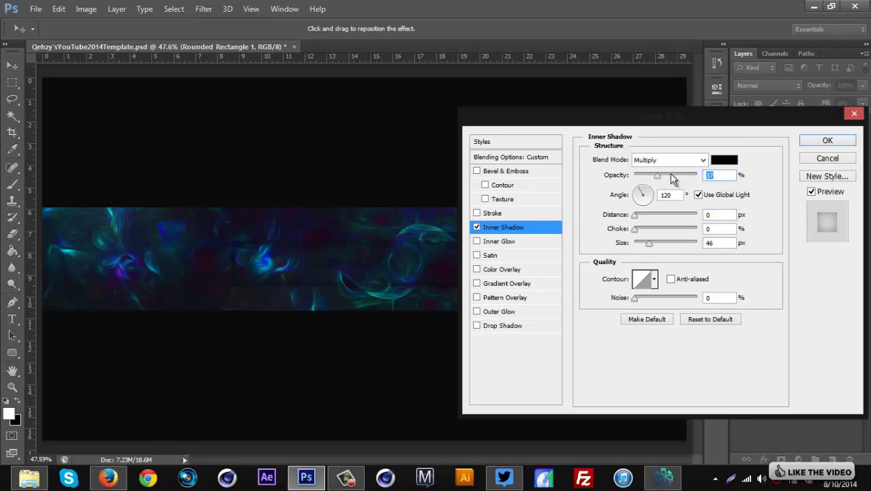
{"action": "left_click_drag", "start_coordinate": [665, 178], "coordinate": [660, 181]}
Step: Add a white Overlay Outer Glow of about 3 px and apply the styles
{"action": "left_click", "coordinate": [503, 311]}
{"action": "left_click", "coordinate": [649, 163]}
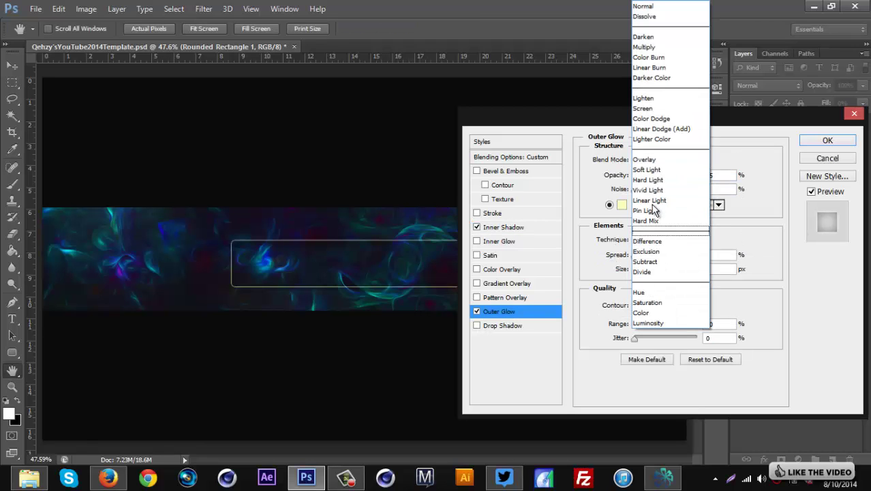
{"action": "left_click", "coordinate": [644, 163]}
{"action": "left_click", "coordinate": [622, 204]}
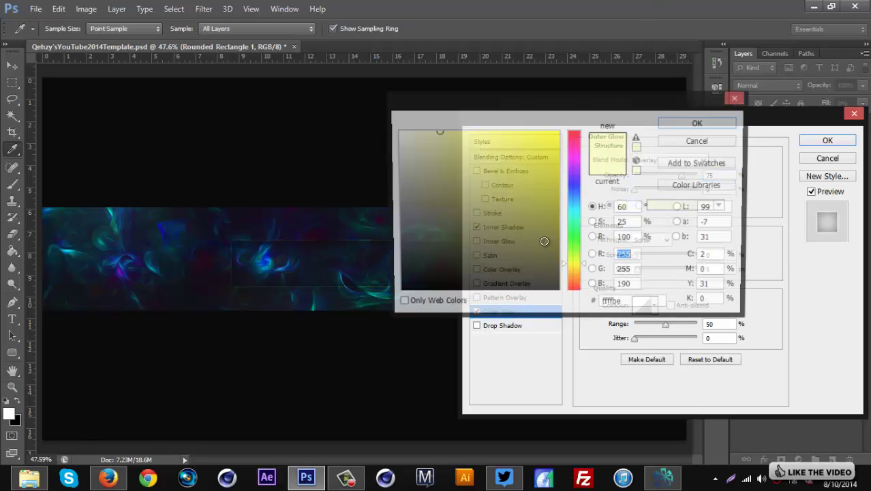
{"action": "left_click_drag", "start_coordinate": [436, 164], "coordinate": [350, 78]}
{"action": "left_click", "coordinate": [673, 124]}
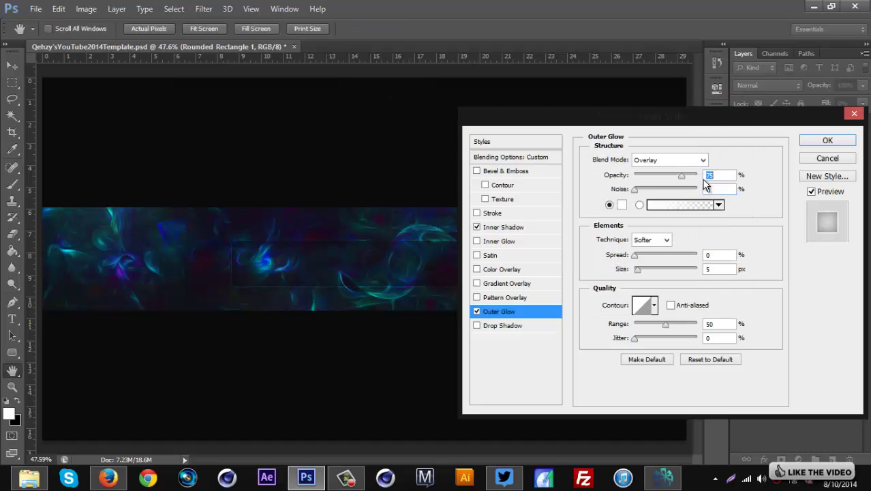
{"action": "double_click", "coordinate": [723, 268]}
{"action": "key", "text": "Down"}
{"action": "key", "text": "Down"}
{"action": "left_click", "coordinate": [827, 141]}
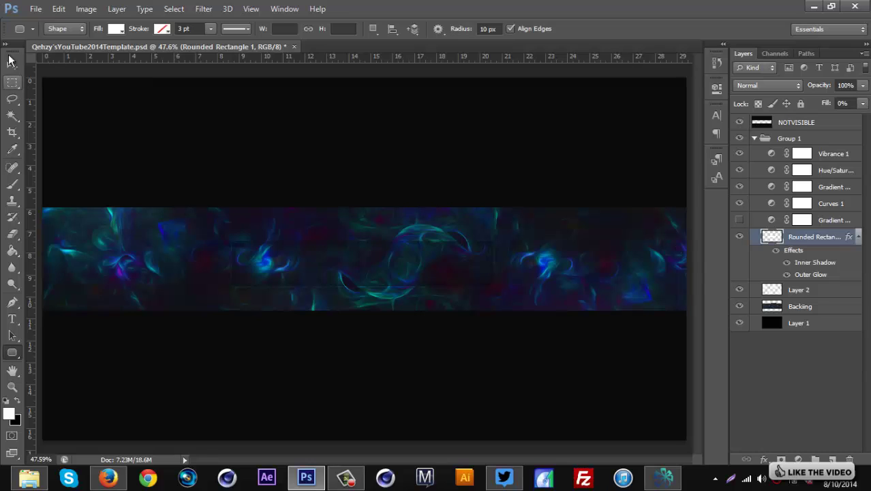
Step: Dismiss the antivirus update popup and switch to the Type tool (EE-Skyline, 100 pt)
{"action": "left_click", "coordinate": [13, 65]}
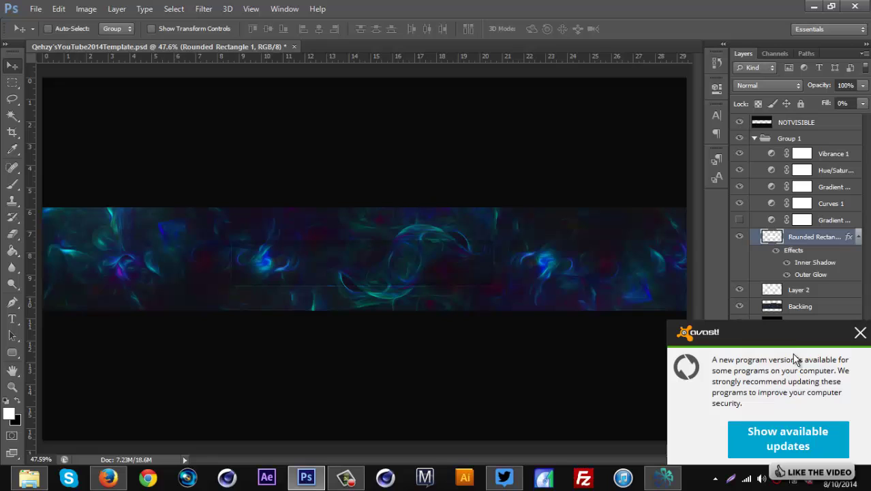
{"action": "left_click", "coordinate": [860, 333]}
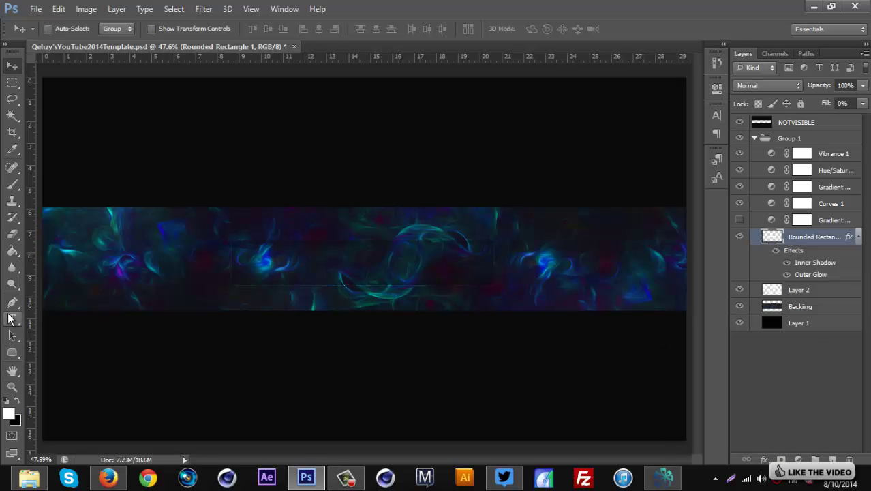
{"action": "left_click", "coordinate": [12, 318]}
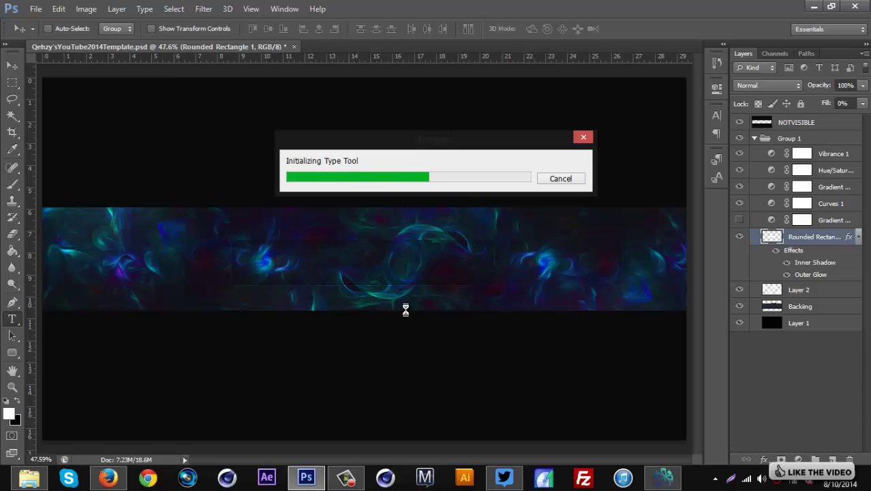
{"action": "left_click", "coordinate": [347, 479]}
{"action": "left_click", "coordinate": [347, 479]}
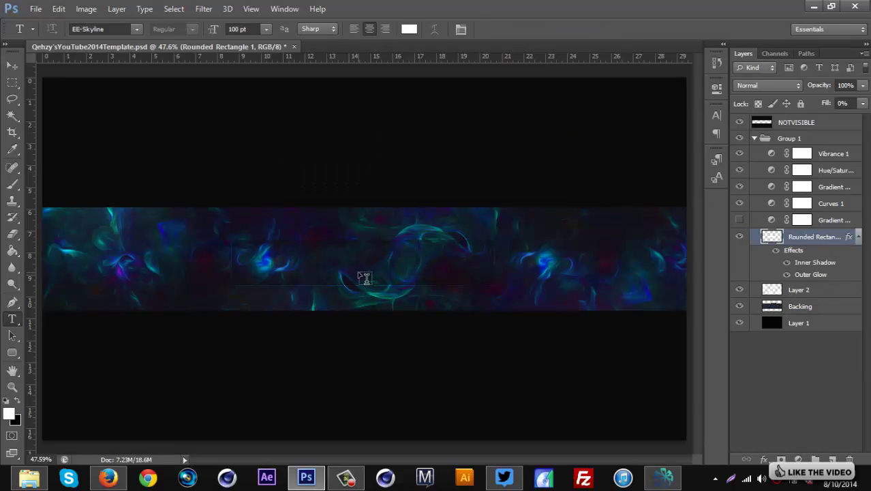
Step: Type 'THATSQEHZY' at the centre guide and enlarge it to 139 pt EE-Skyline
{"action": "key", "text": "ctrl+semicolon"}
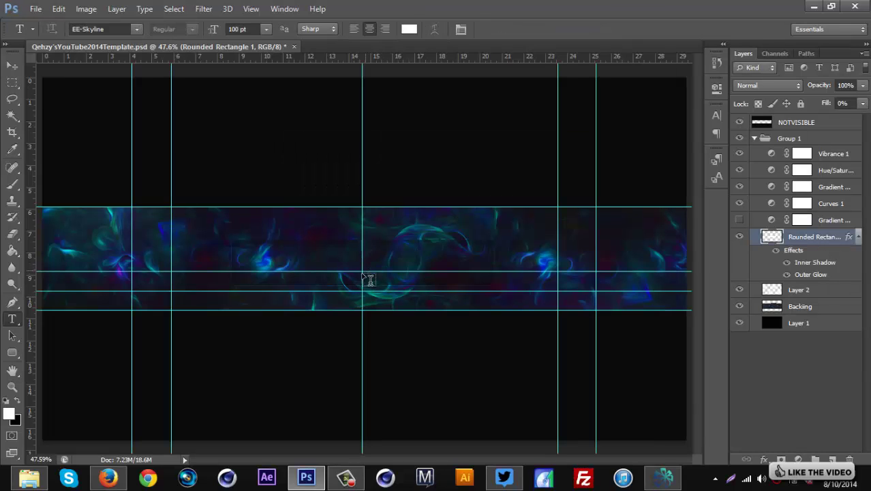
{"action": "left_click", "coordinate": [372, 274]}
{"action": "type", "text": "THATS"}
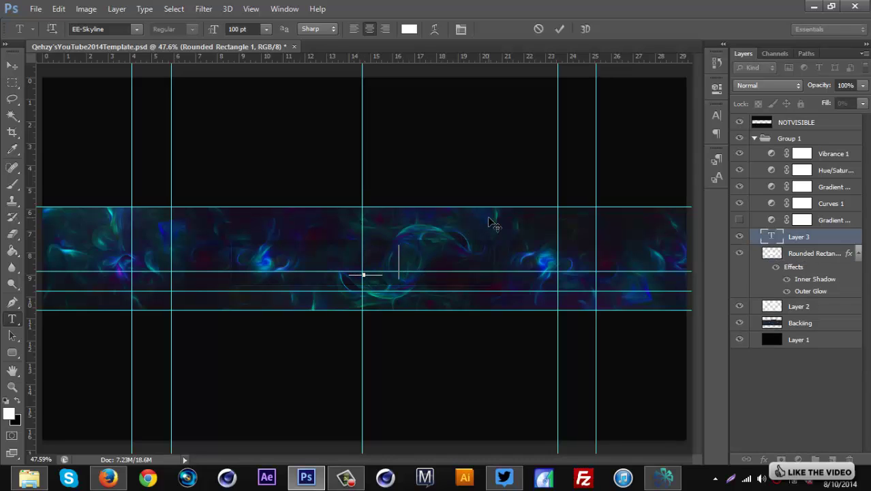
{"action": "type", "text": "QEHZY"}
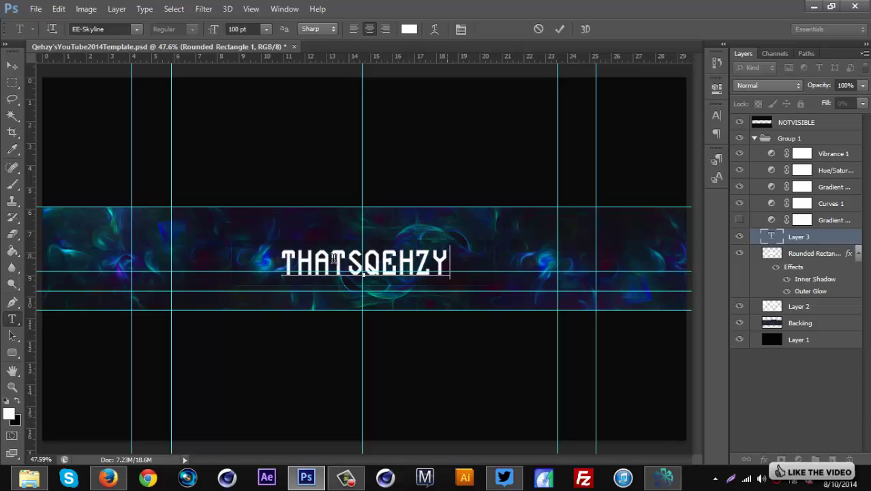
{"action": "left_click_drag", "start_coordinate": [449, 263], "coordinate": [279, 254]}
{"action": "left_click", "coordinate": [253, 30]}
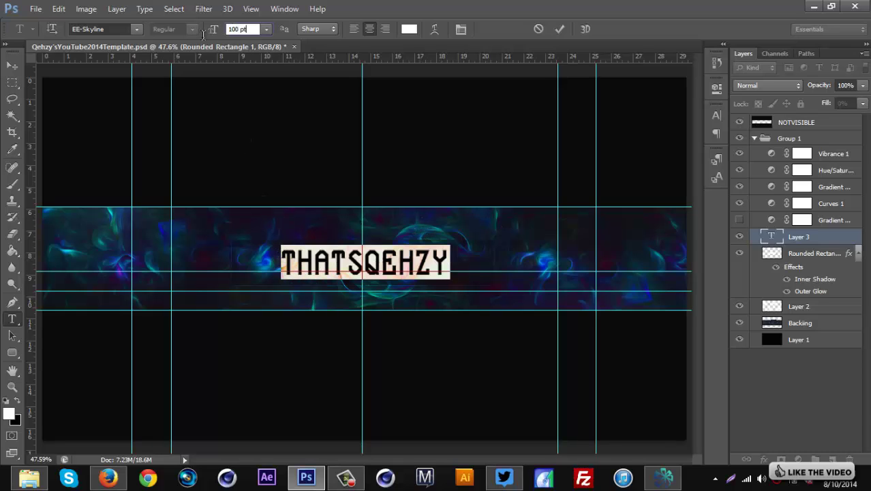
{"action": "key", "text": "Up"}
{"action": "key", "text": "Up"}
{"action": "key", "text": "Up"}
{"action": "key", "text": "Up"}
{"action": "key", "text": "Up"}
{"action": "key", "text": "Up"}
{"action": "key", "text": "Up"}
{"action": "key", "text": "Up"}
{"action": "key", "text": "Up"}
{"action": "key", "text": "Up"}
{"action": "key", "text": "Up"}
{"action": "key", "text": "Up"}
{"action": "key", "text": "Up"}
{"action": "key", "text": "Up"}
{"action": "key", "text": "Up"}
{"action": "key", "text": "Up"}
{"action": "key", "text": "Up"}
{"action": "key", "text": "Up"}
{"action": "key", "text": "Up"}
{"action": "key", "text": "Up"}
{"action": "key", "text": "Up"}
{"action": "key", "text": "Up"}
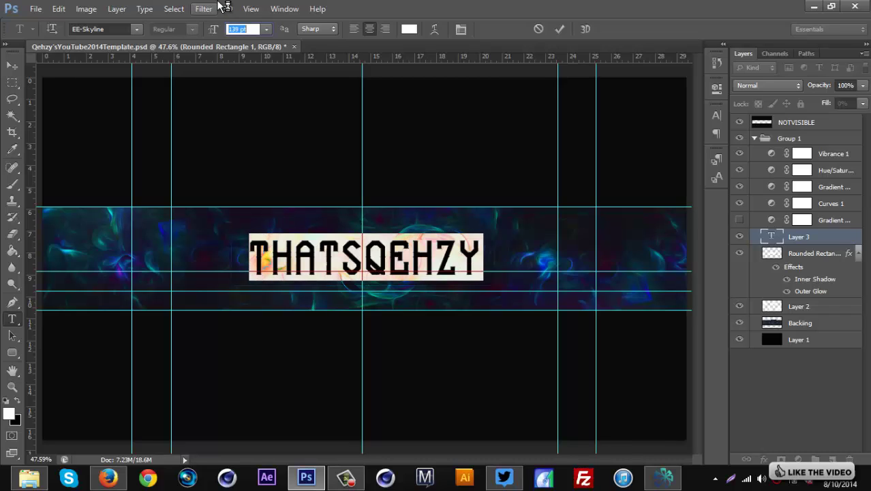
{"action": "left_click", "coordinate": [21, 63]}
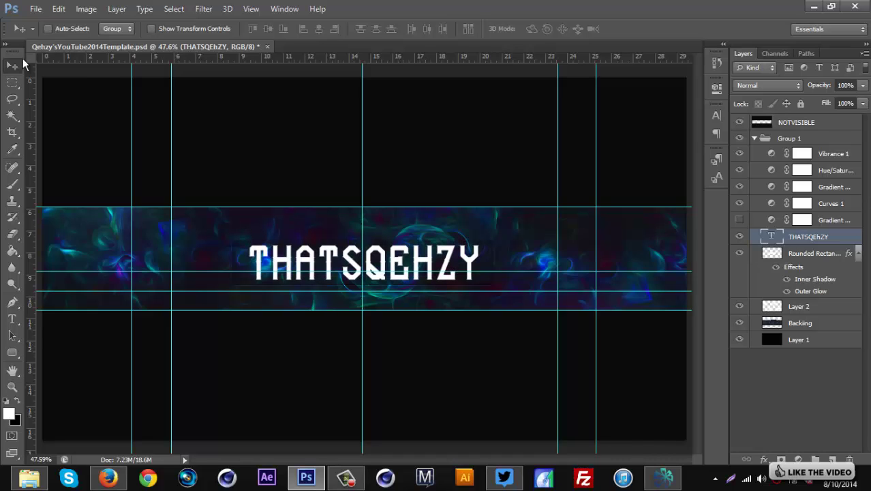
Step: Hide the guides and widen the THATSQEHZY title's letter tracking to 200
{"action": "key", "text": "ctrl+semicolon"}
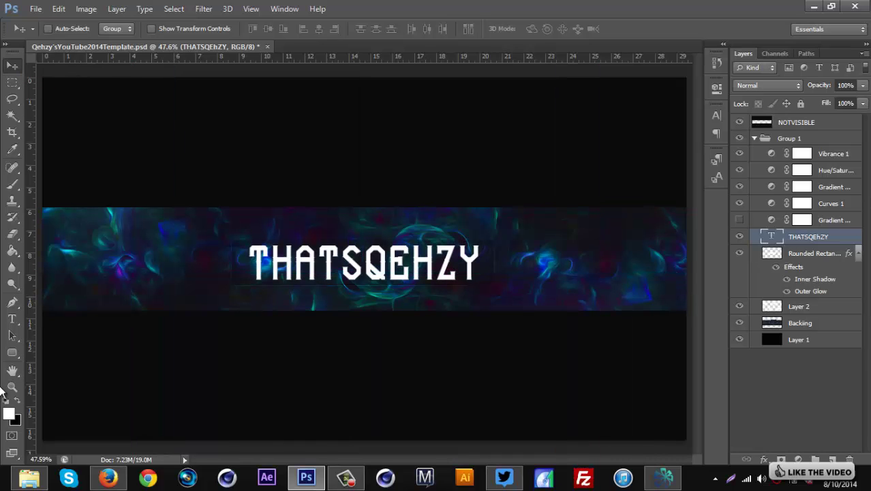
{"action": "left_click", "coordinate": [13, 320]}
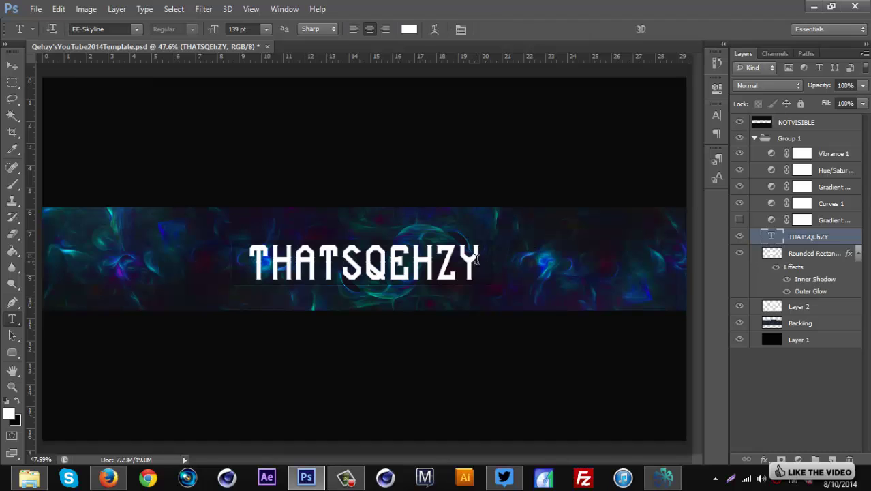
{"action": "left_click_drag", "start_coordinate": [476, 257], "coordinate": [275, 256]}
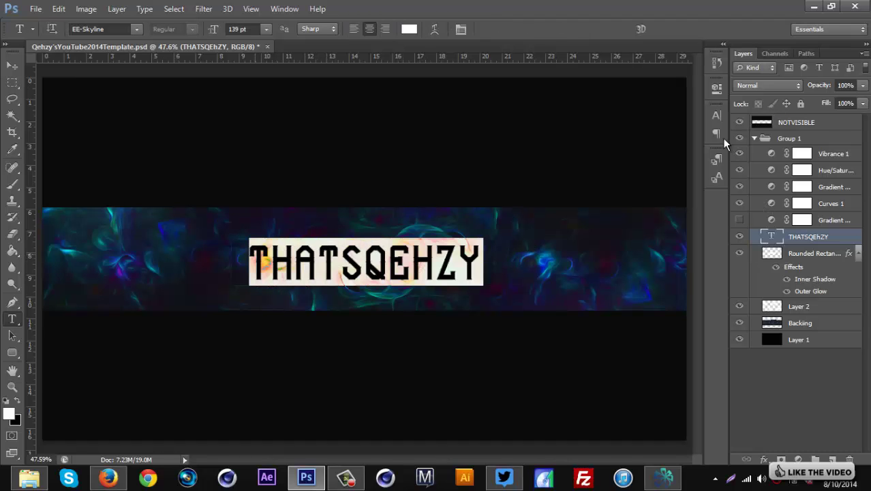
{"action": "left_click", "coordinate": [715, 117]}
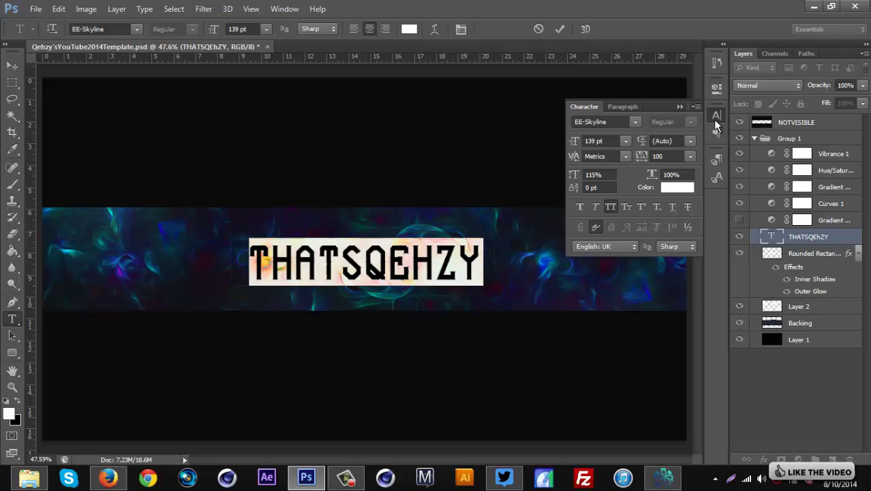
{"action": "left_click", "coordinate": [692, 156]}
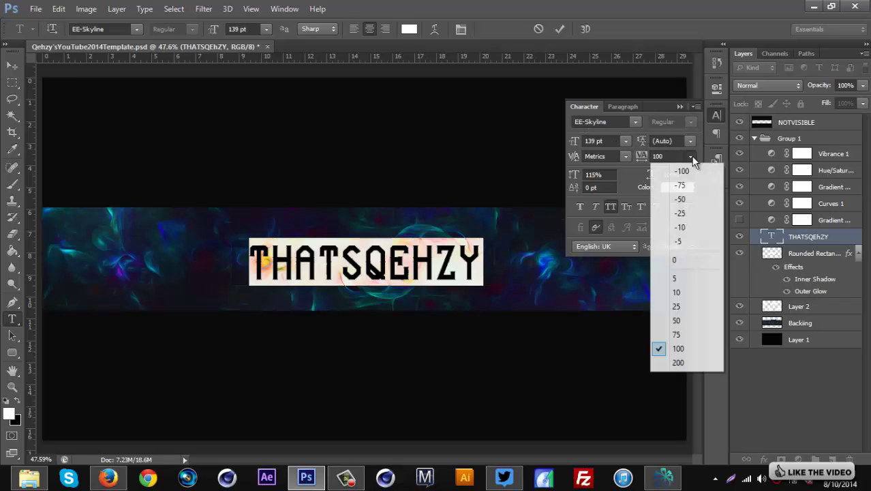
{"action": "left_click", "coordinate": [679, 363]}
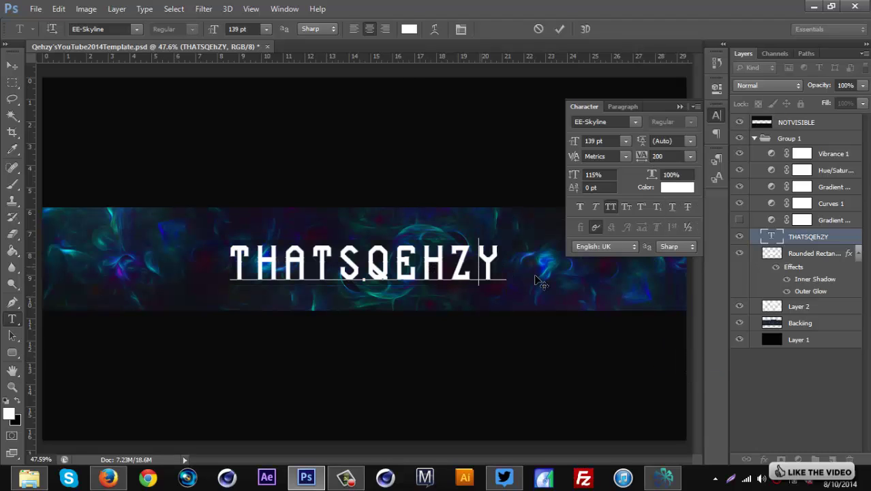
Step: Reduce the title's tracking to 150 and commit the text edit
{"action": "left_click_drag", "start_coordinate": [504, 262], "coordinate": [144, 230]}
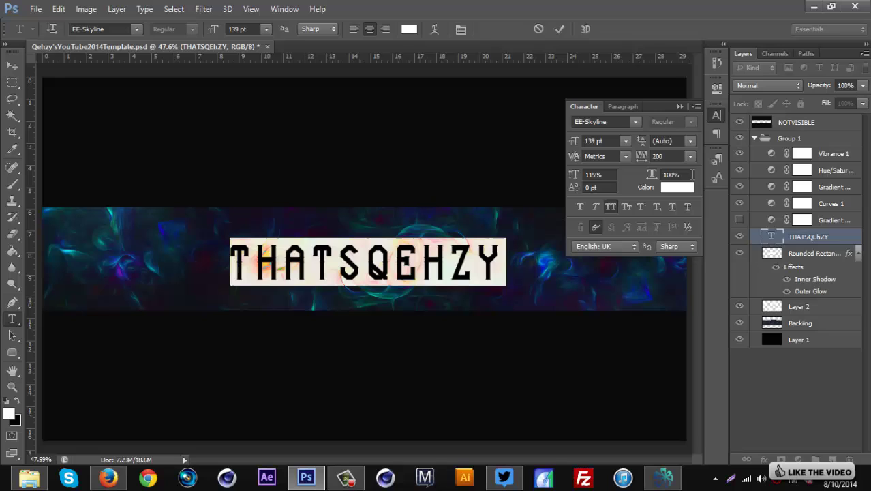
{"action": "left_click", "coordinate": [655, 156]}
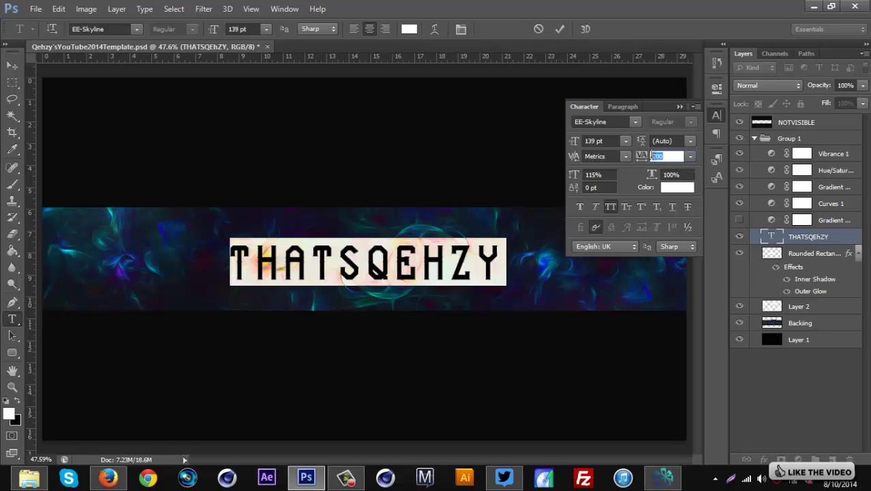
{"action": "type", "text": "150"}
{"action": "key", "text": "Return"}
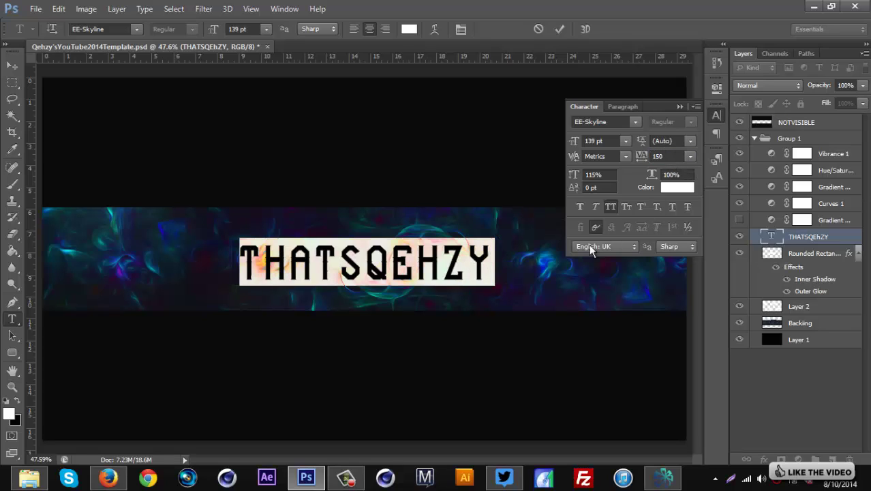
{"action": "left_click", "coordinate": [441, 246]}
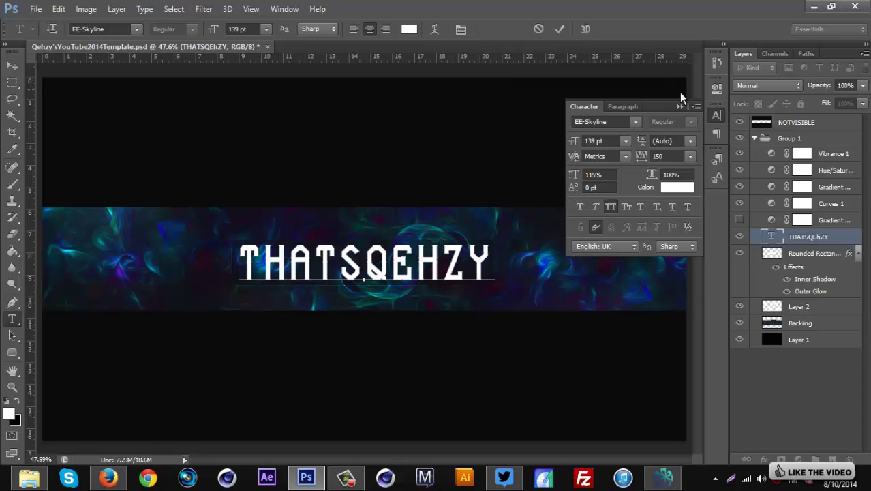
{"action": "left_click", "coordinate": [655, 106]}
{"action": "left_click", "coordinate": [13, 65]}
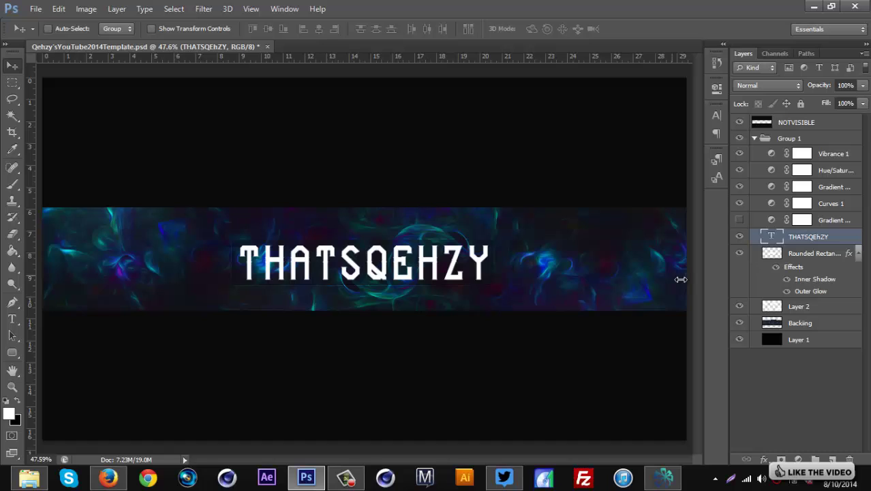
Step: Select the QEHZY part of the title and colour it red
{"action": "left_click", "coordinate": [13, 318]}
{"action": "left_click", "coordinate": [366, 261]}
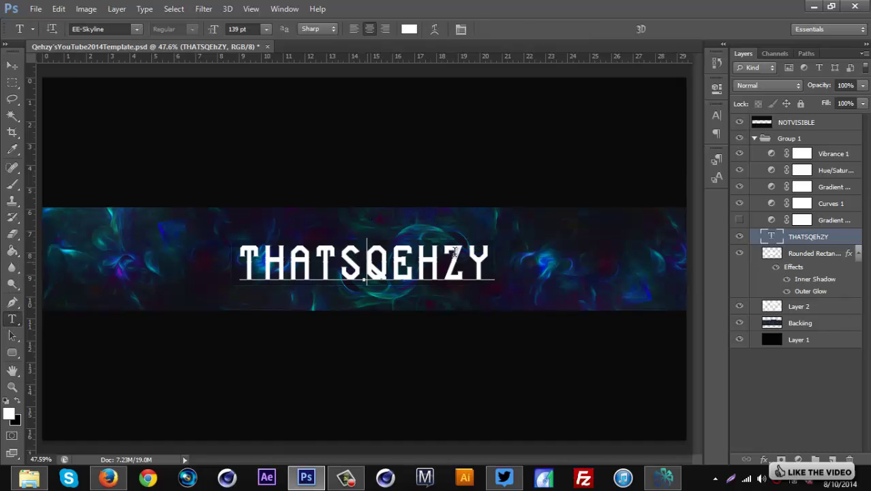
{"action": "left_click_drag", "start_coordinate": [366, 261], "coordinate": [506, 254]}
{"action": "left_click", "coordinate": [409, 29]}
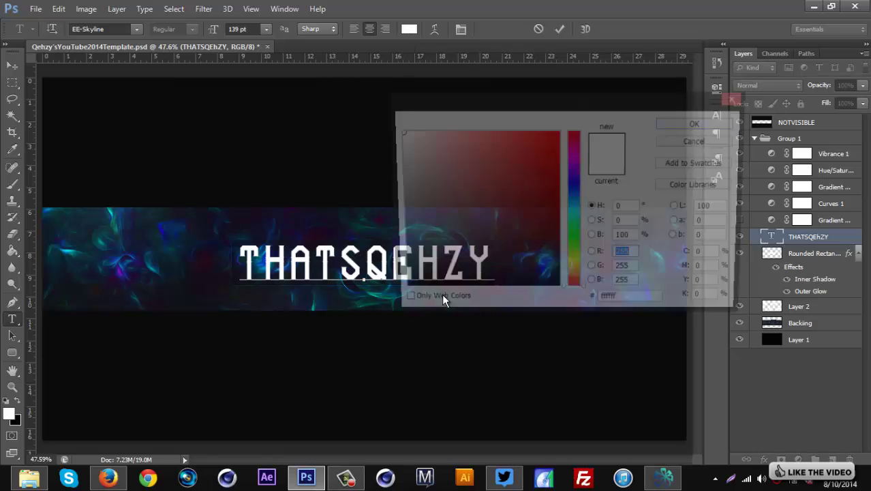
{"action": "left_click_drag", "start_coordinate": [539, 162], "coordinate": [525, 153]}
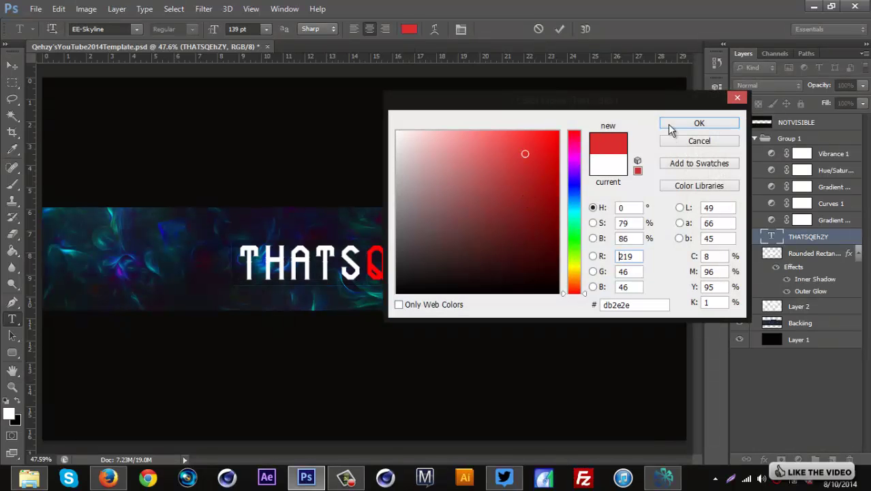
{"action": "left_click", "coordinate": [682, 123]}
Step: Shift the QEHZY colour to a softer pink (#de7195) and commit
{"action": "left_click", "coordinate": [409, 29]}
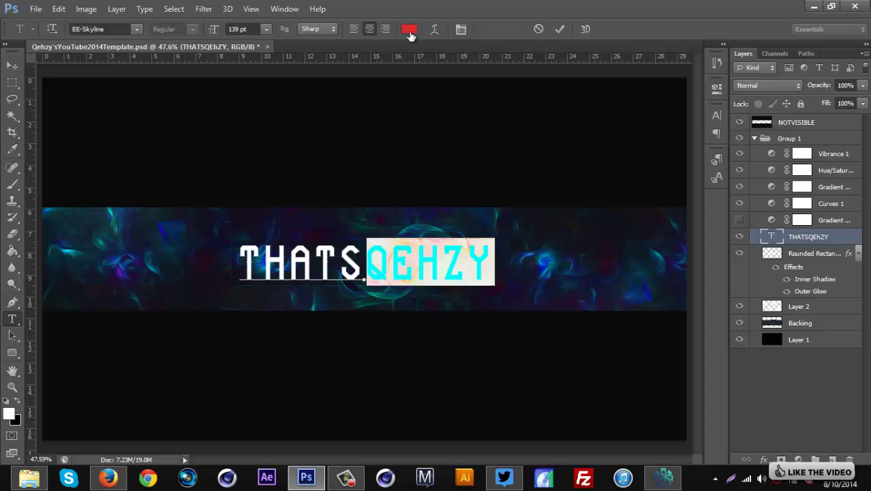
{"action": "left_click_drag", "start_coordinate": [472, 155], "coordinate": [476, 151]}
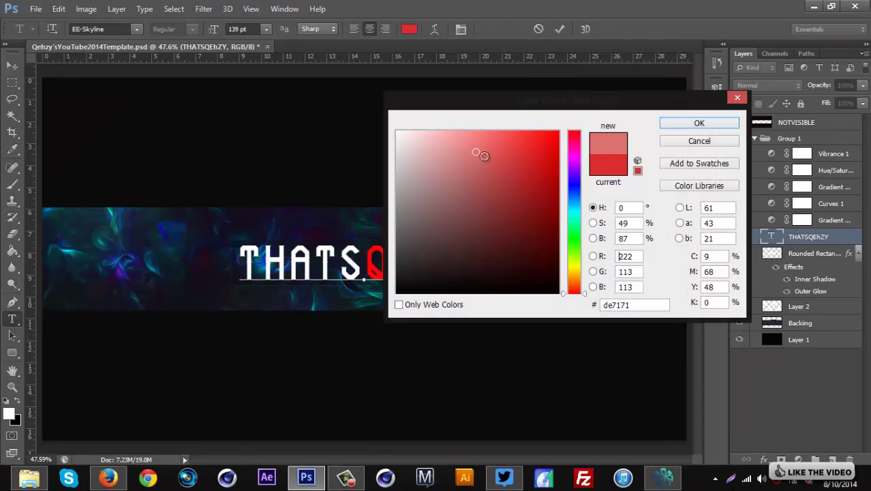
{"action": "left_click_drag", "start_coordinate": [558, 100], "coordinate": [713, 99]}
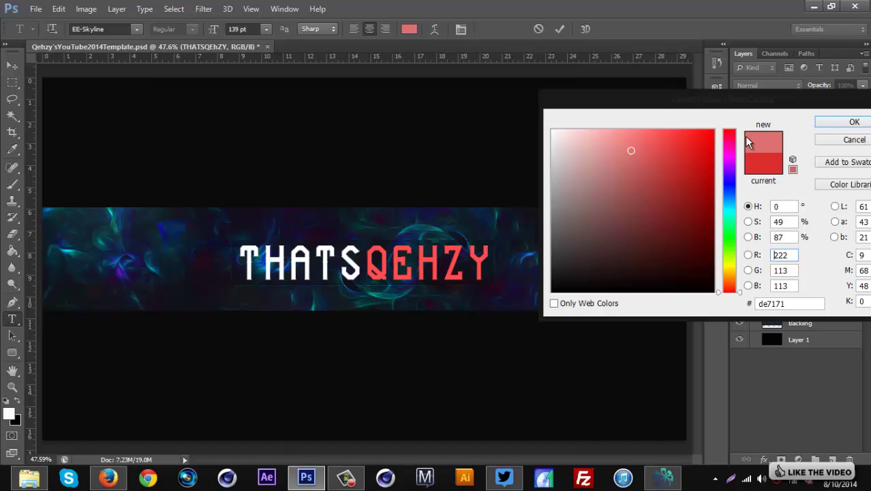
{"action": "left_click", "coordinate": [728, 152]}
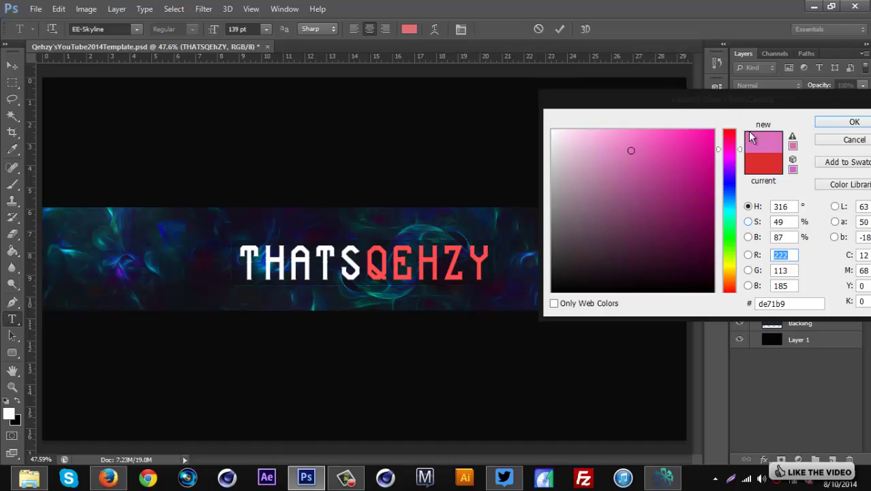
{"action": "left_click_drag", "start_coordinate": [801, 100], "coordinate": [726, 124]}
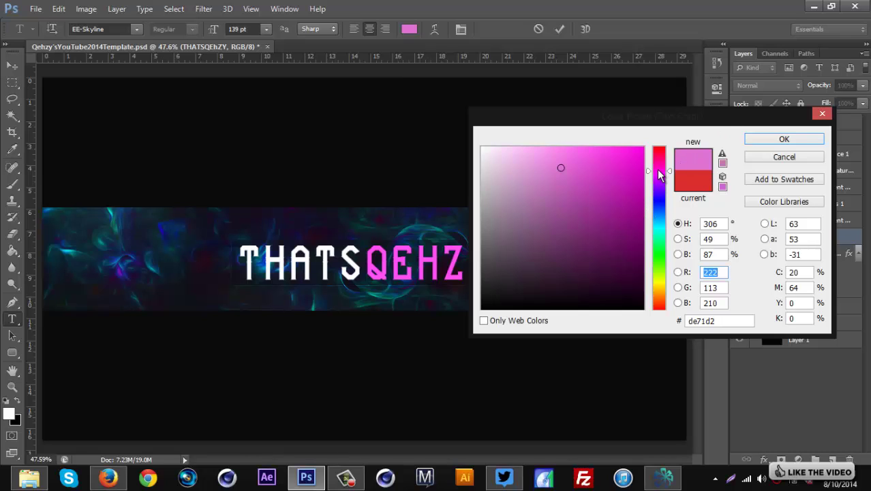
{"action": "left_click_drag", "start_coordinate": [659, 157], "coordinate": [662, 162]}
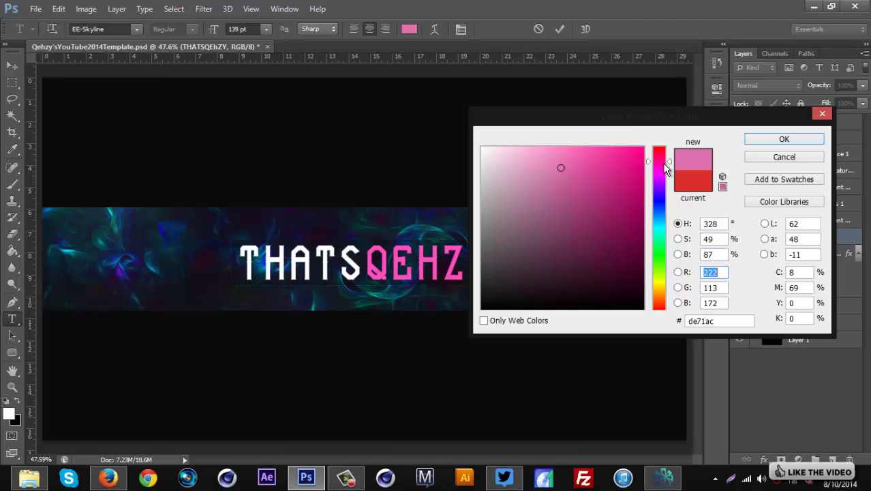
{"action": "left_click", "coordinate": [662, 156]}
{"action": "left_click", "coordinate": [782, 140]}
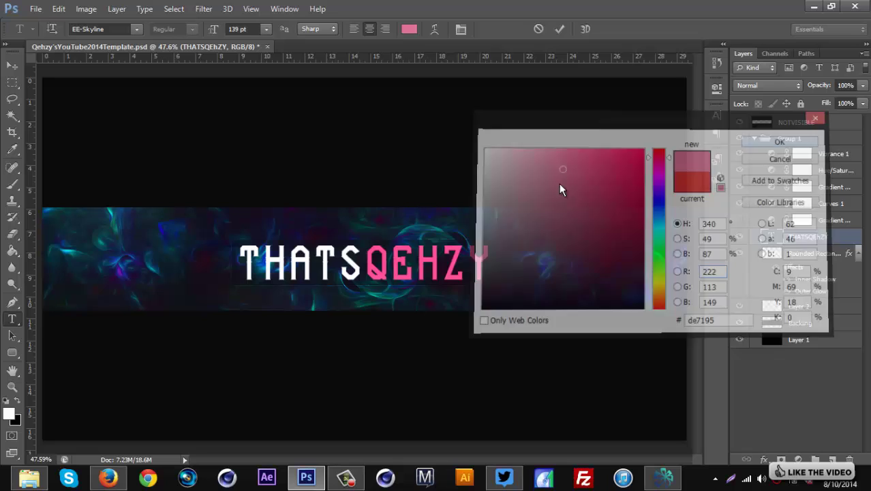
{"action": "left_click", "coordinate": [8, 66]}
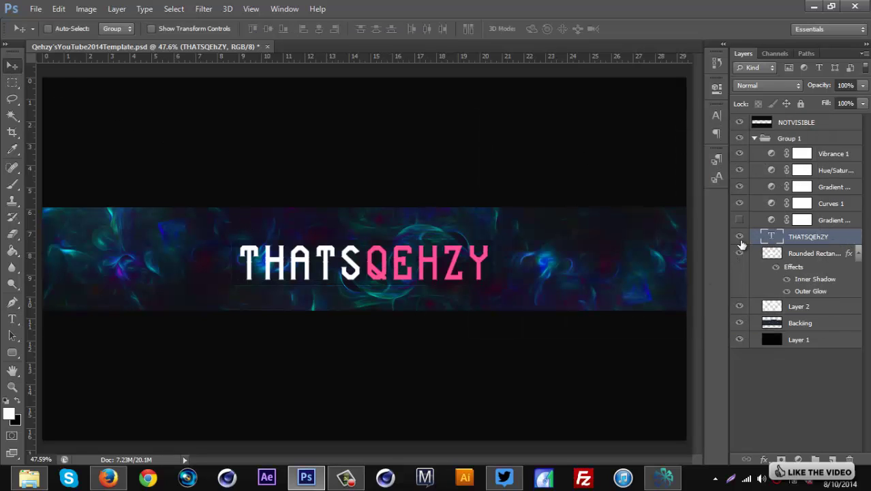
Step: Colour the THATS letters light grey #dcdcdc and commit the edit
{"action": "key", "text": "t"}
{"action": "left_click", "coordinate": [330, 259]}
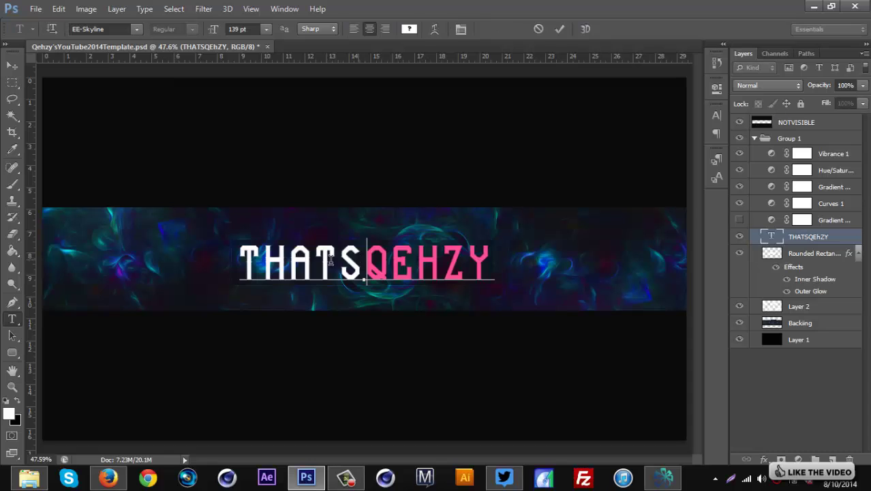
{"action": "left_click_drag", "start_coordinate": [330, 259], "coordinate": [225, 236]}
{"action": "left_click", "coordinate": [409, 30]}
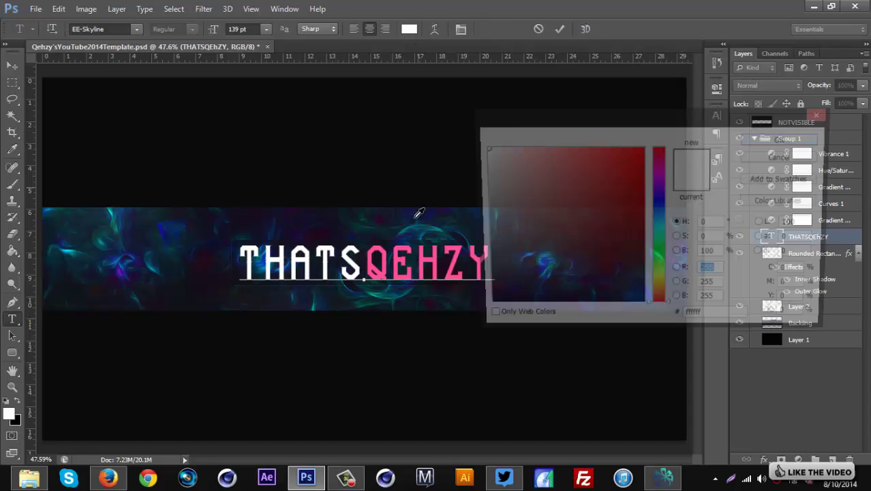
{"action": "left_click_drag", "start_coordinate": [509, 199], "coordinate": [470, 169]}
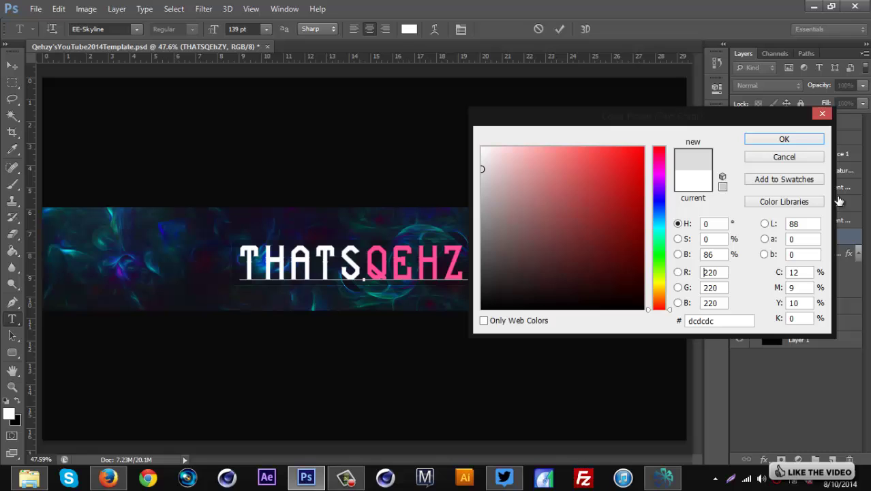
{"action": "left_click", "coordinate": [789, 140]}
{"action": "left_click", "coordinate": [836, 243]}
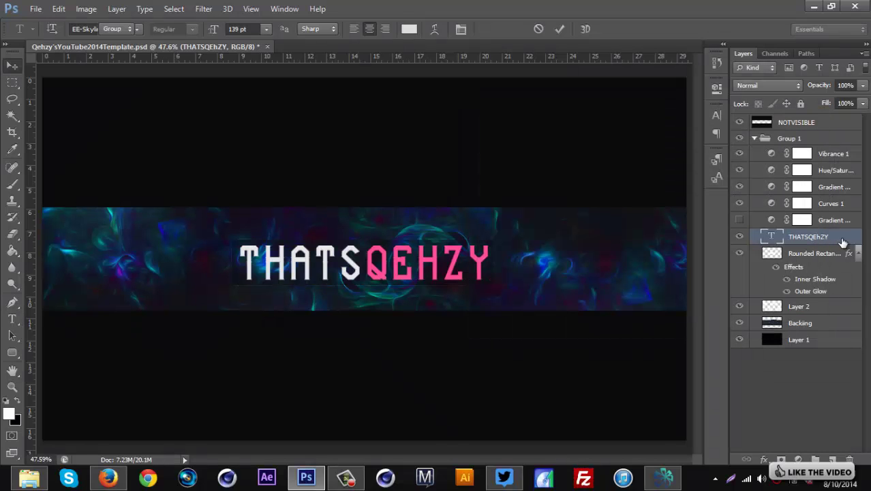
Step: Give the title a Drop Shadow at 48% opacity
{"action": "key", "text": "v"}
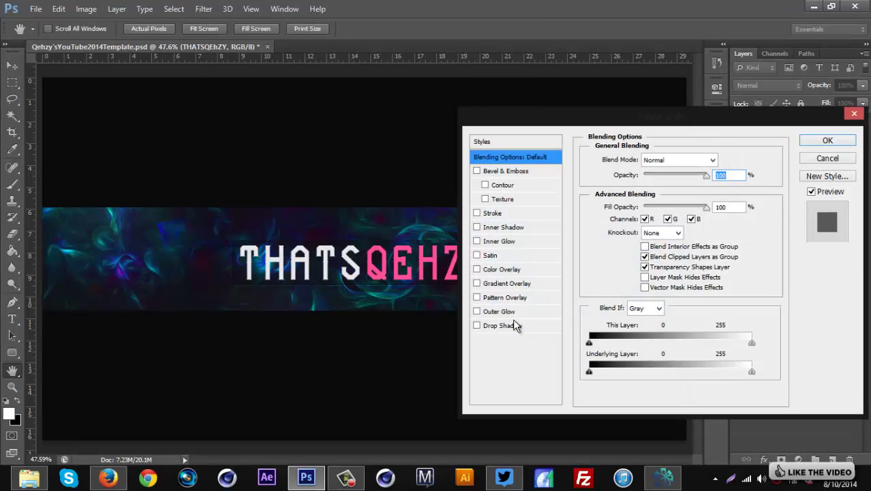
{"action": "left_click", "coordinate": [505, 325]}
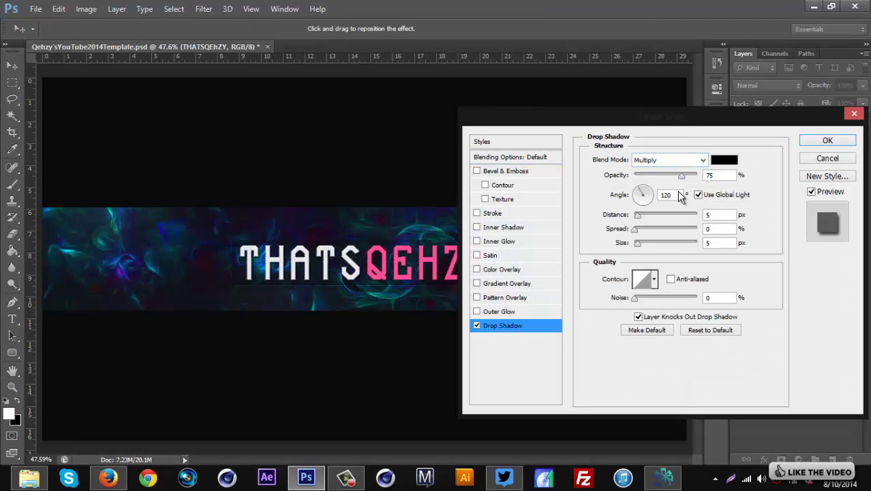
{"action": "left_click", "coordinate": [664, 175]}
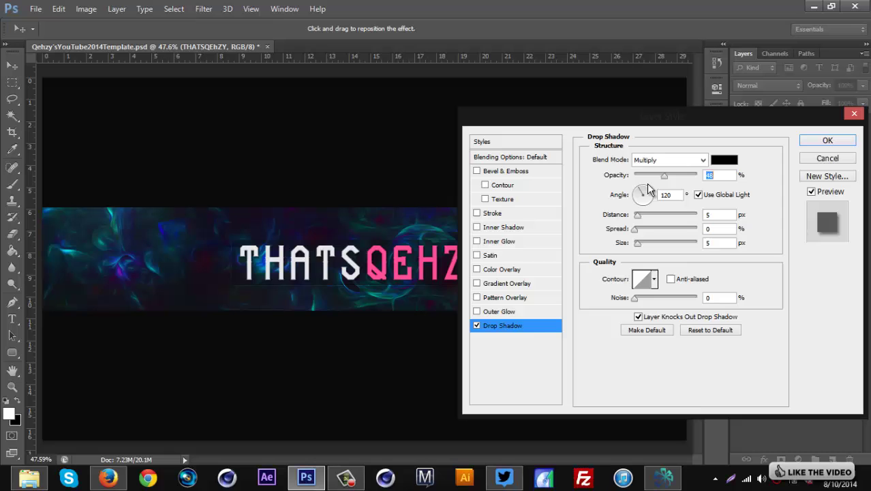
Step: Add a white Overlay Inner Glow at 42% opacity and apply the layer styles
{"action": "left_click", "coordinate": [490, 241]}
{"action": "left_click", "coordinate": [665, 161]}
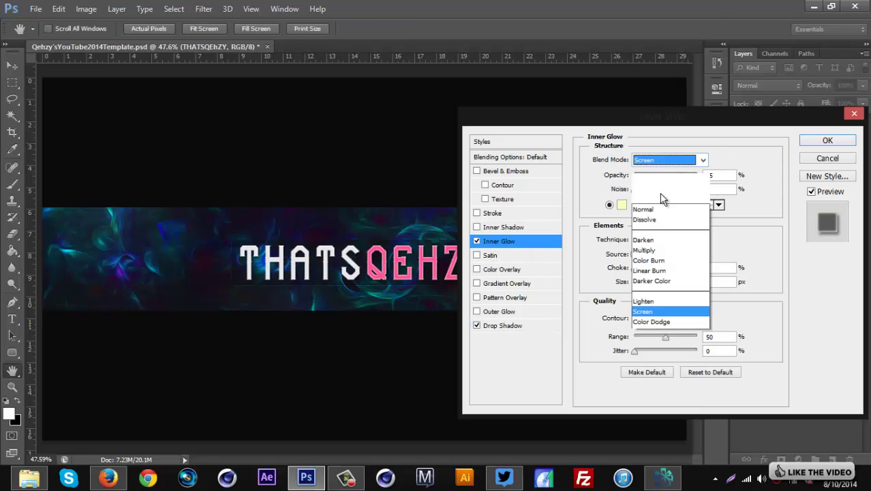
{"action": "left_click", "coordinate": [654, 161]}
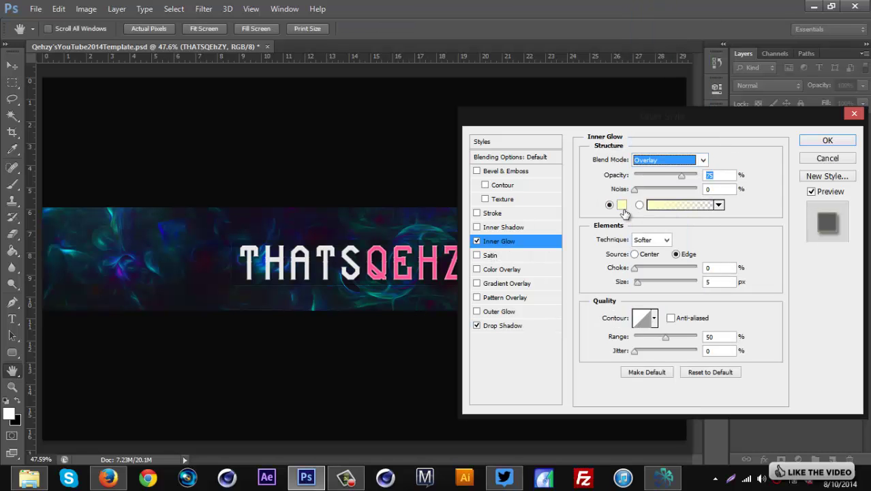
{"action": "left_click", "coordinate": [621, 205]}
{"action": "left_click_drag", "start_coordinate": [518, 177], "coordinate": [443, 103]}
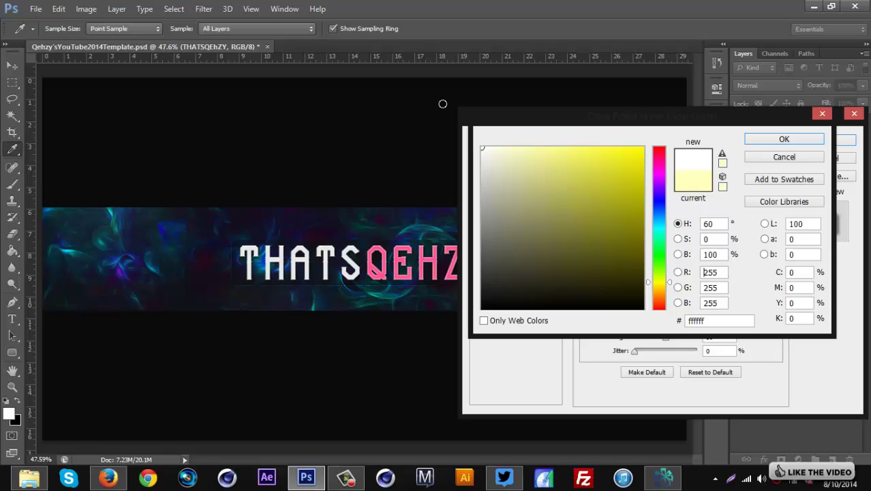
{"action": "left_click", "coordinate": [790, 140]}
{"action": "left_click_drag", "start_coordinate": [681, 175], "coordinate": [661, 177]}
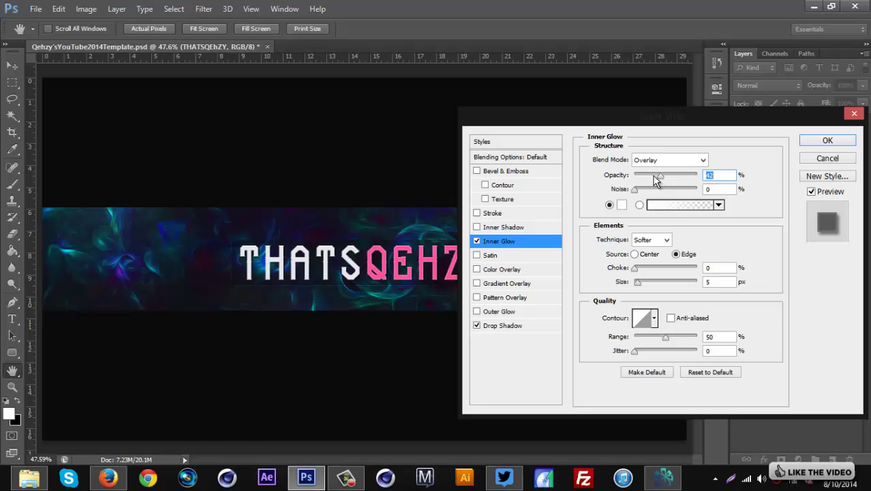
{"action": "left_click", "coordinate": [828, 141]}
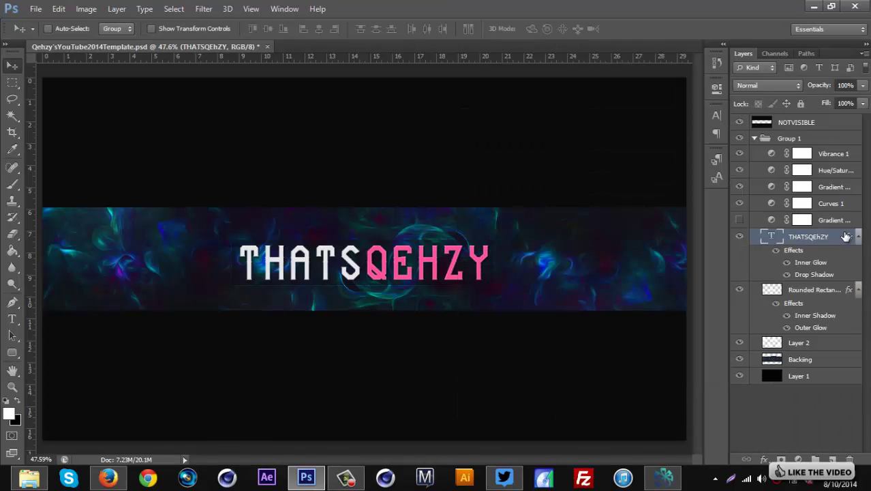
Step: Rasterize the title's layer style and clip a new Layer 3 to it
{"action": "right_click", "coordinate": [835, 241]}
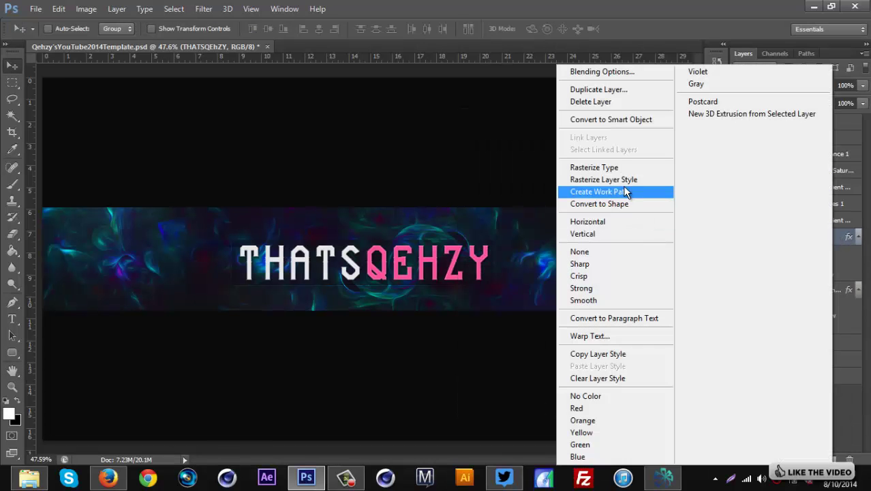
{"action": "left_click", "coordinate": [617, 180]}
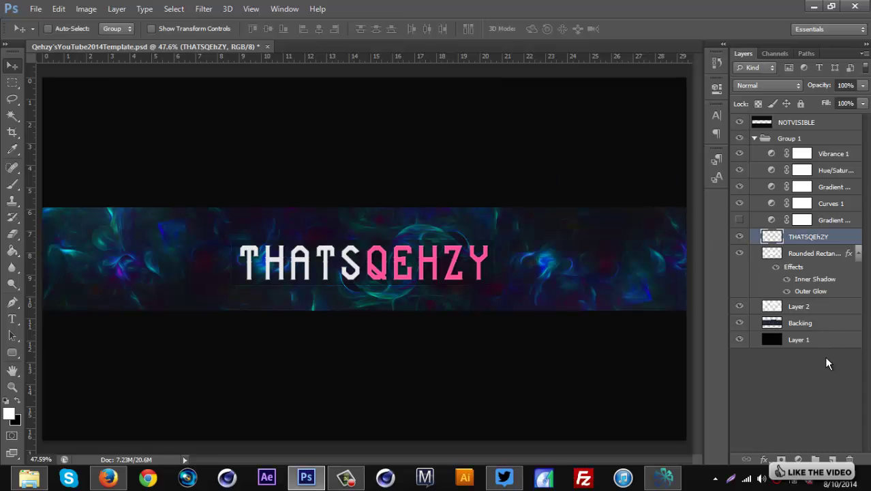
{"action": "left_click", "coordinate": [833, 459]}
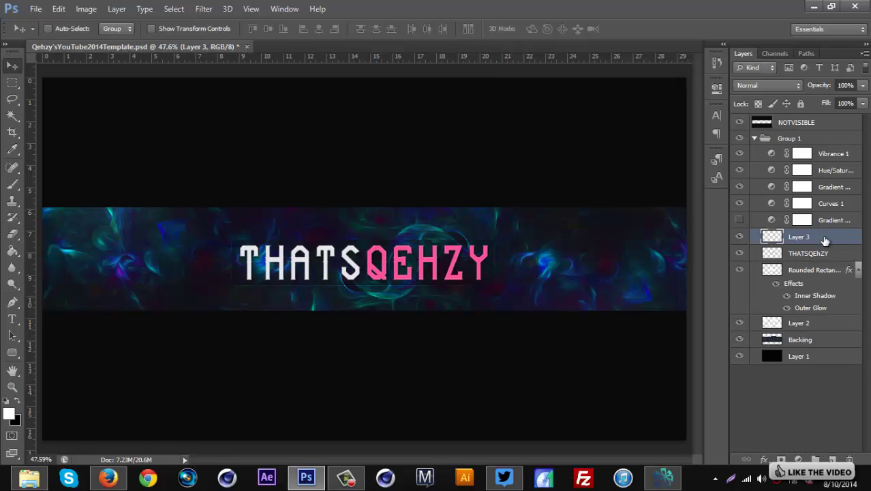
{"action": "right_click", "coordinate": [794, 243]}
{"action": "left_click", "coordinate": [604, 204]}
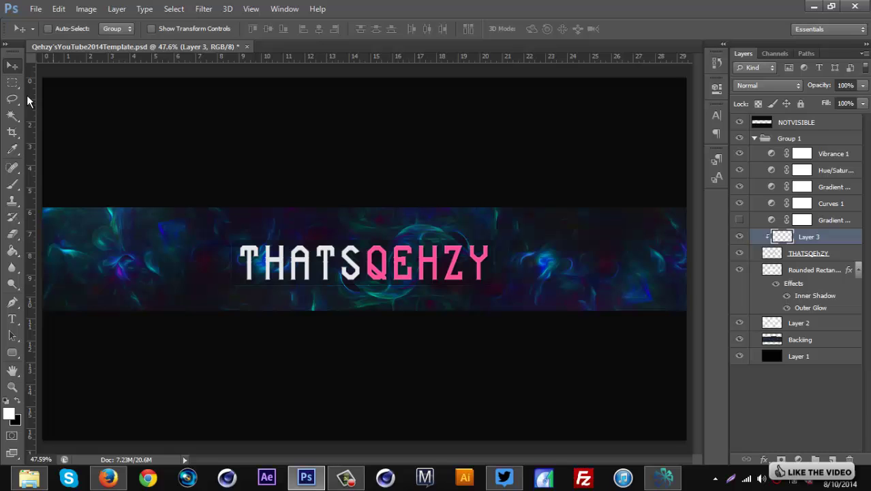
Step: Fill a rectangular band over the title's upper half with white
{"action": "left_click", "coordinate": [12, 84]}
{"action": "left_click_drag", "start_coordinate": [199, 204], "coordinate": [526, 263]}
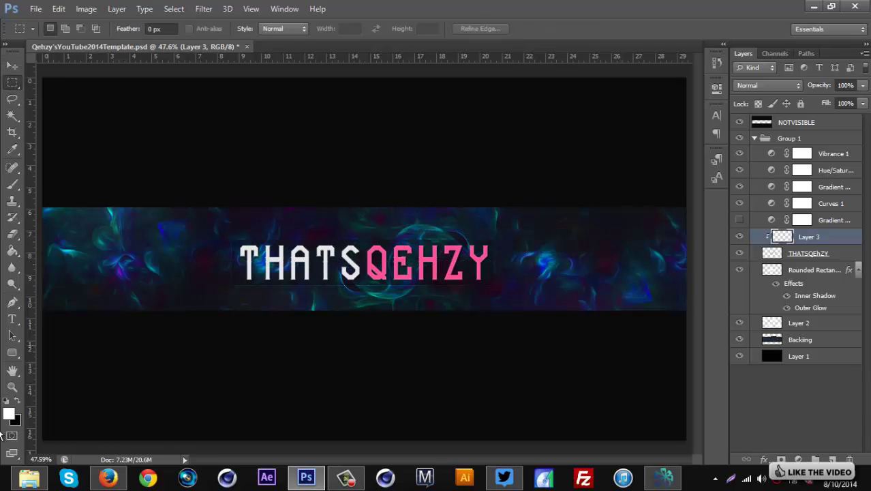
{"action": "left_click", "coordinate": [18, 400]}
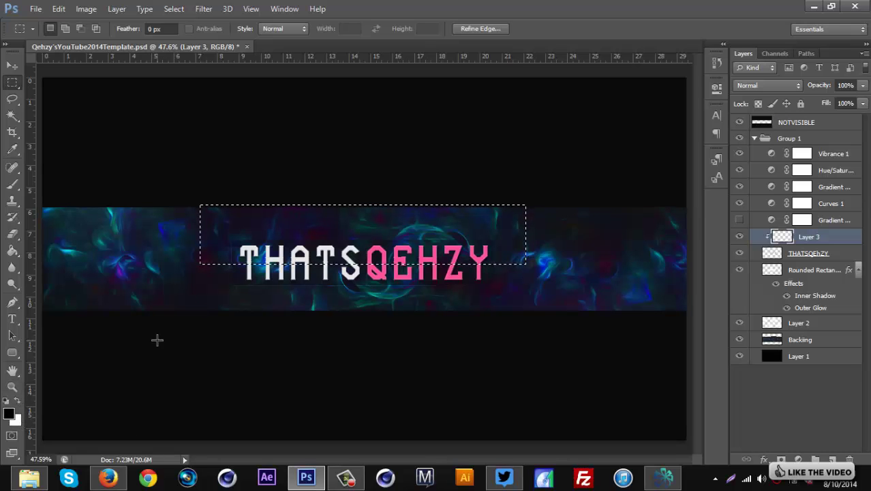
{"action": "key", "text": "ctrl+BackSpace"}
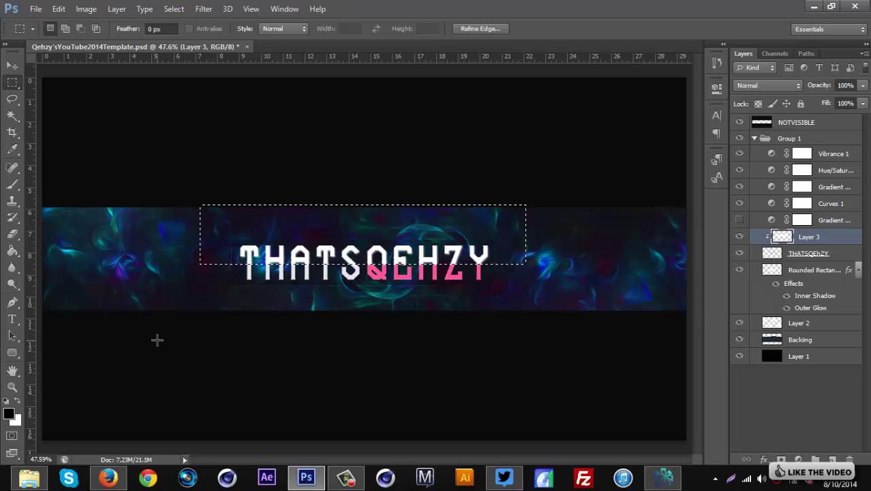
{"action": "key", "text": "ctrl+d"}
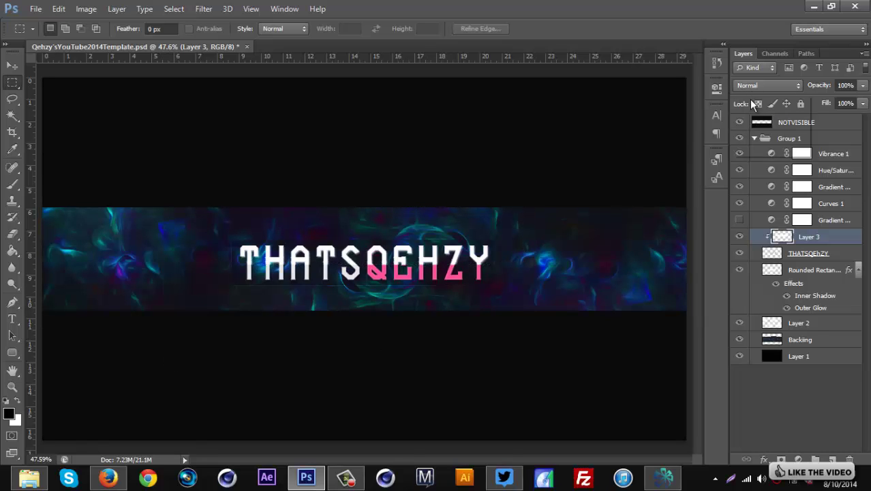
Step: Set the shine layer to Overlay blend mode at 20% opacity
{"action": "left_click", "coordinate": [758, 85]}
{"action": "left_click", "coordinate": [753, 249]}
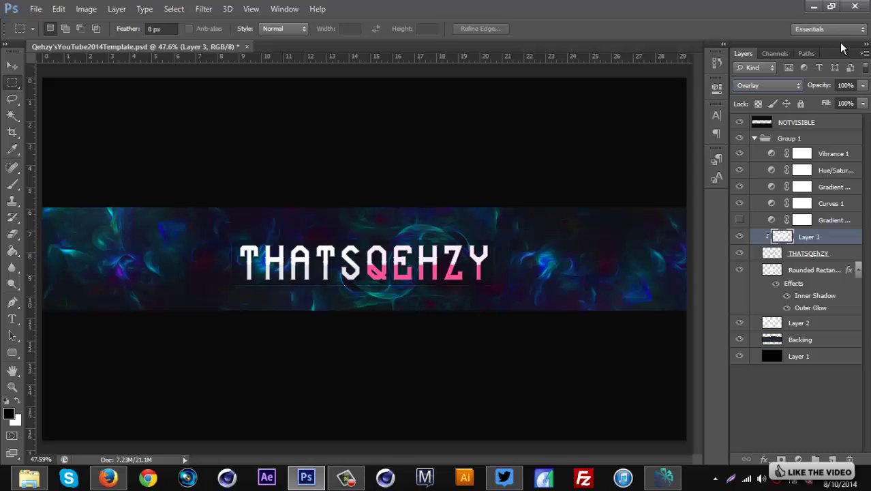
{"action": "left_click_drag", "start_coordinate": [811, 83], "coordinate": [788, 95]}
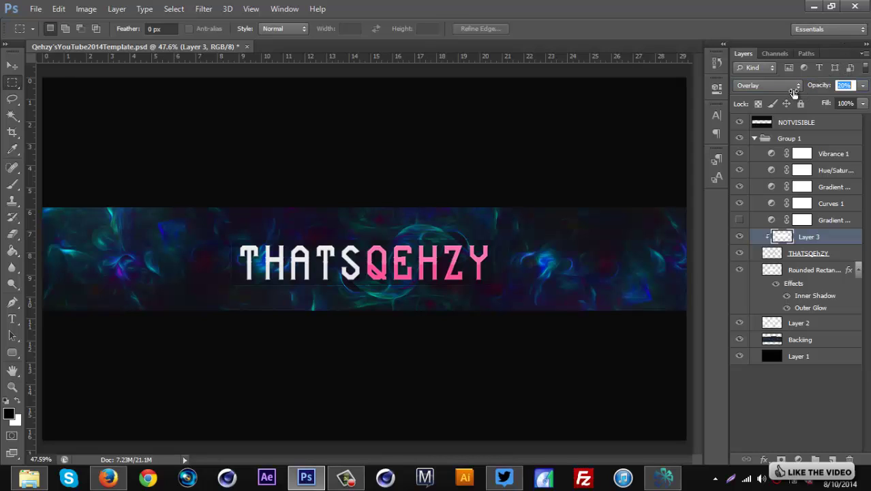
{"action": "left_click", "coordinate": [386, 99]}
{"action": "left_click", "coordinate": [14, 66]}
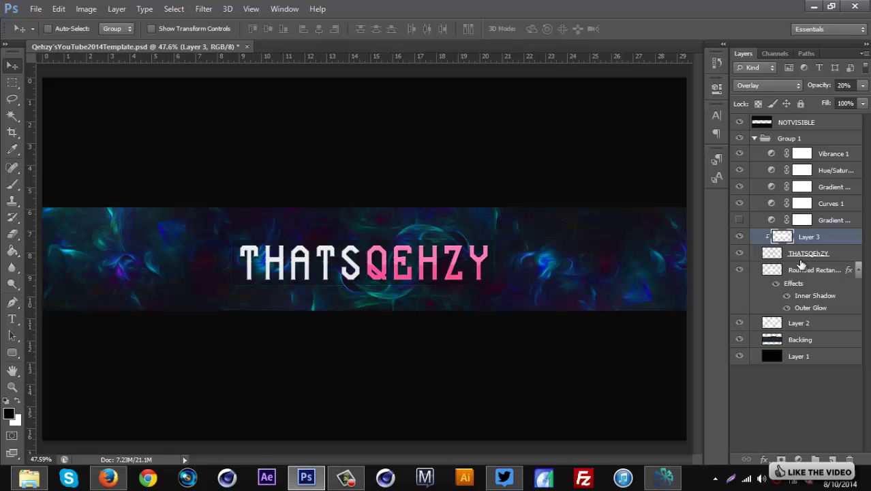
Step: Hide the Rounded Rectangle, THATSQEhZY and Layer 3 layers, then bring up the screen recorder
{"action": "left_click", "coordinate": [858, 270]}
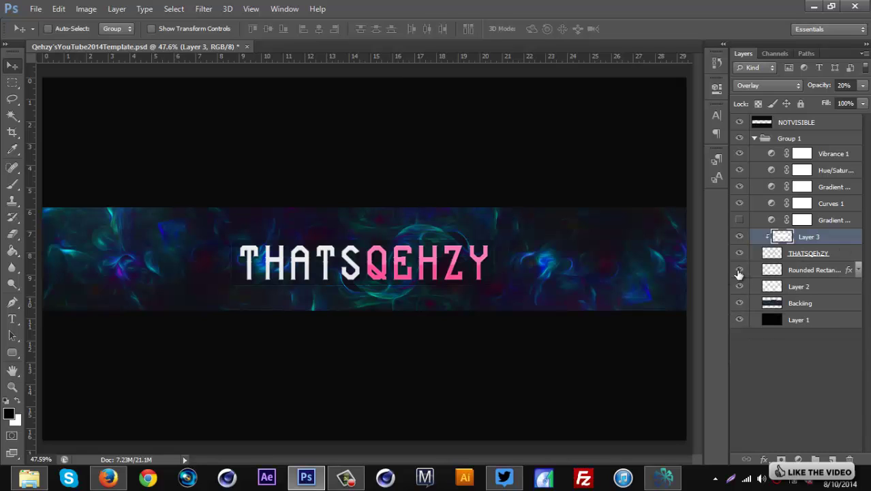
{"action": "left_click_drag", "start_coordinate": [740, 272], "coordinate": [736, 231]}
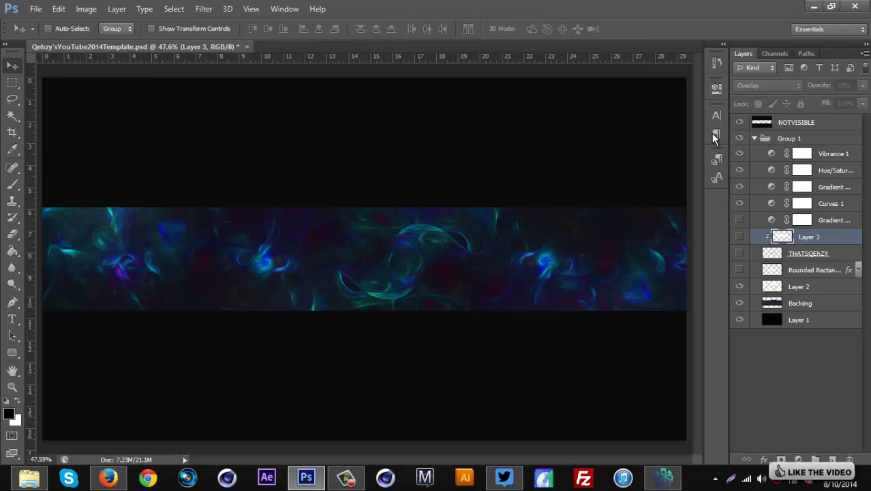
{"action": "left_click", "coordinate": [740, 125]}
{"action": "left_click", "coordinate": [346, 477]}
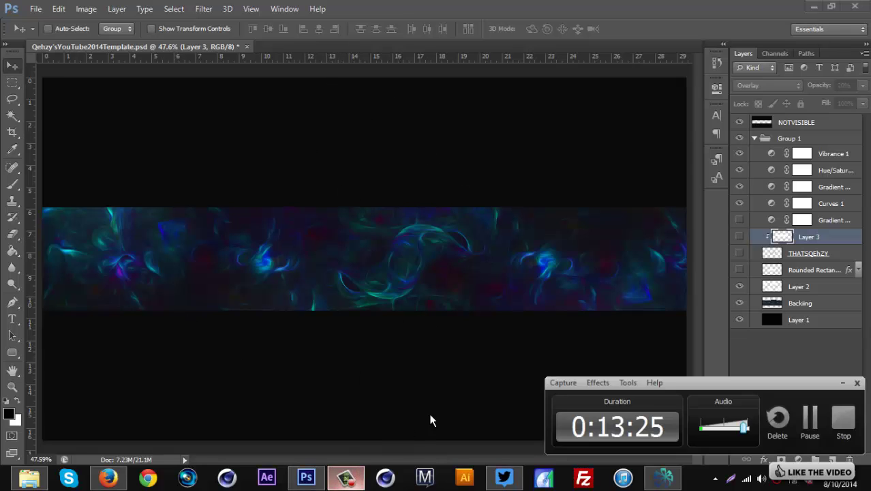